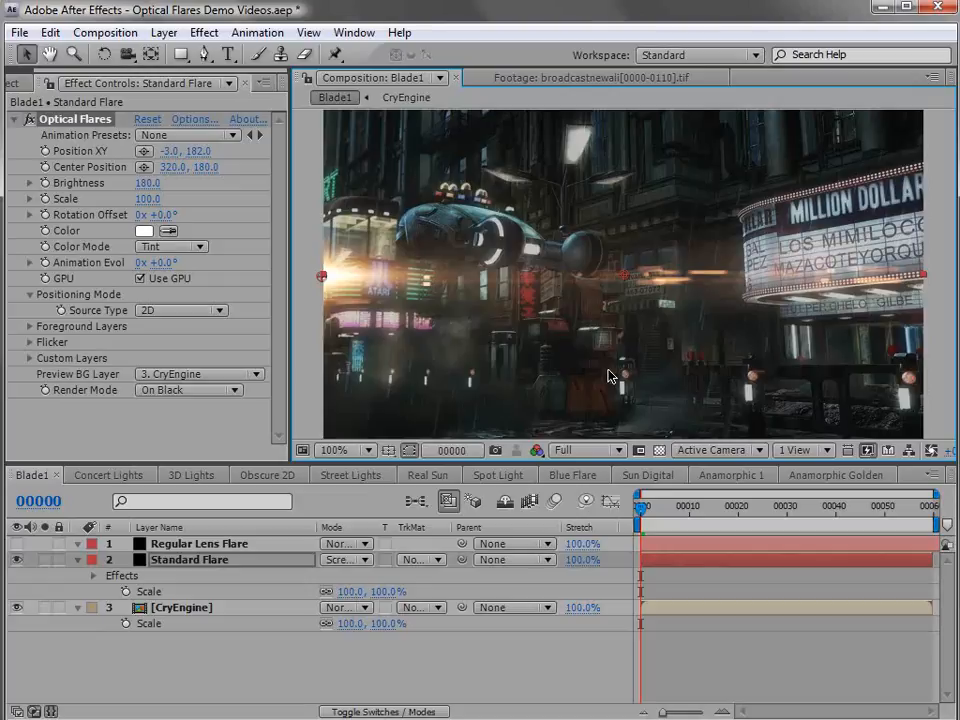
Move the Standard Flare around the Blade1 composition, ending at about 21, 266 near the lower-left lights
{"action": "left_click_drag", "start_coordinate": [321, 279], "coordinate": [812, 184]}
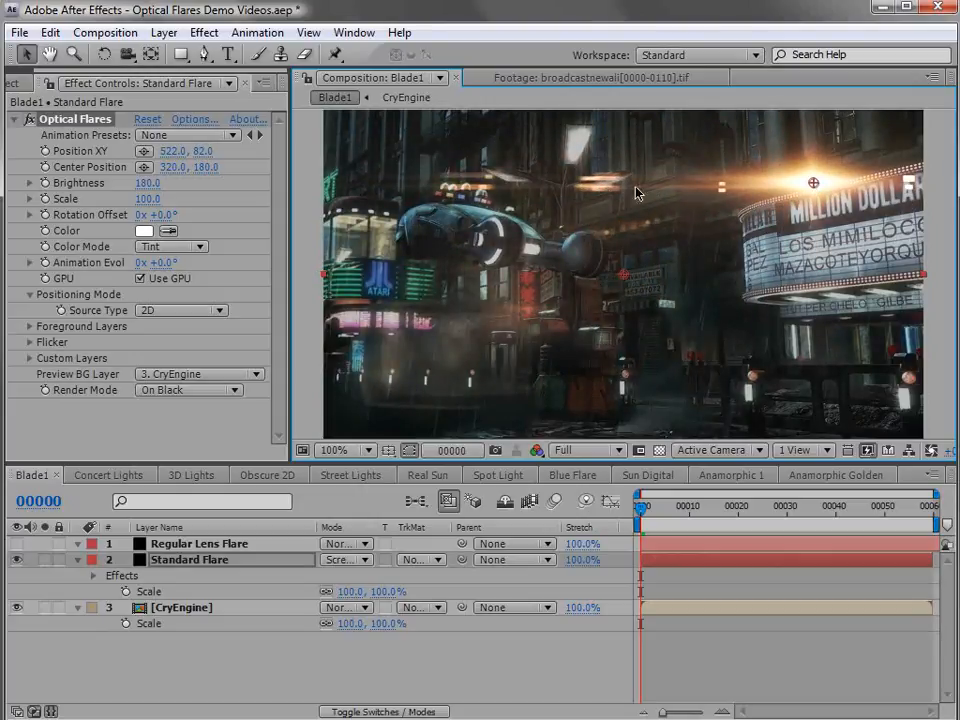
{"action": "left_click_drag", "start_coordinate": [814, 189], "coordinate": [820, 372]}
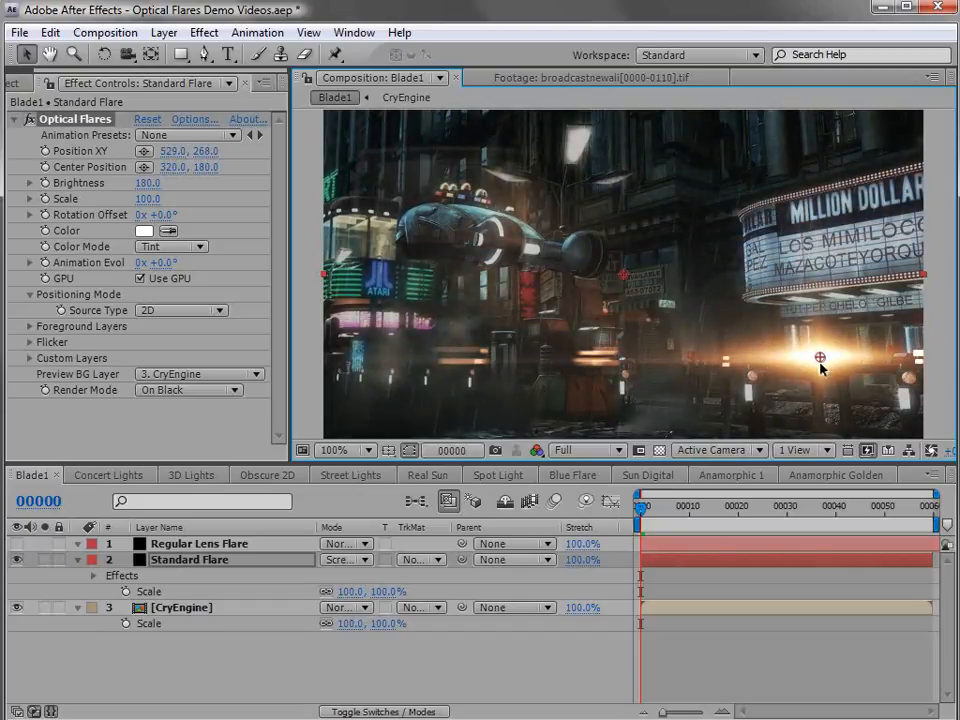
{"action": "left_click_drag", "start_coordinate": [819, 357], "coordinate": [343, 358]}
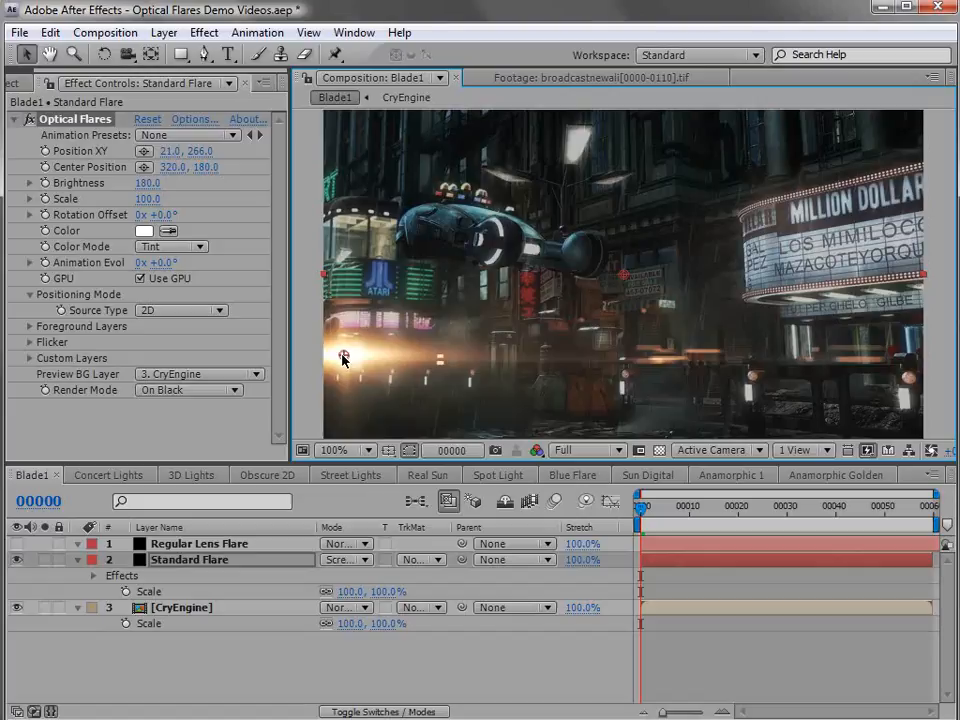
Show the Regular Lens Flare layer and move its flare center to about 148, 238
{"action": "left_click", "coordinate": [16, 543]}
{"action": "left_click", "coordinate": [170, 545]}
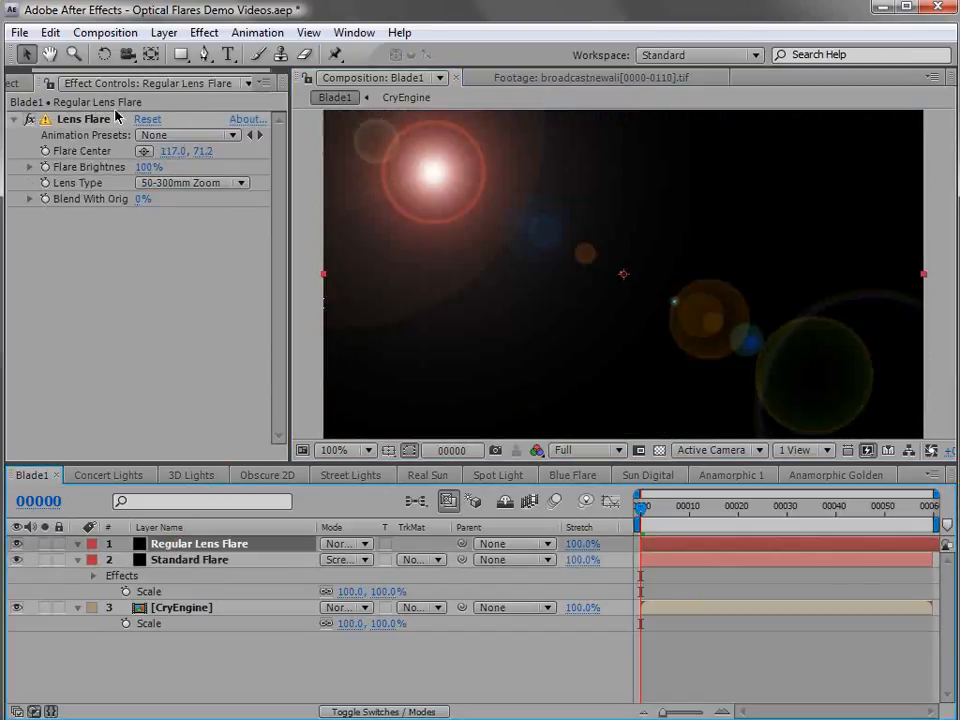
{"action": "left_click", "coordinate": [99, 121]}
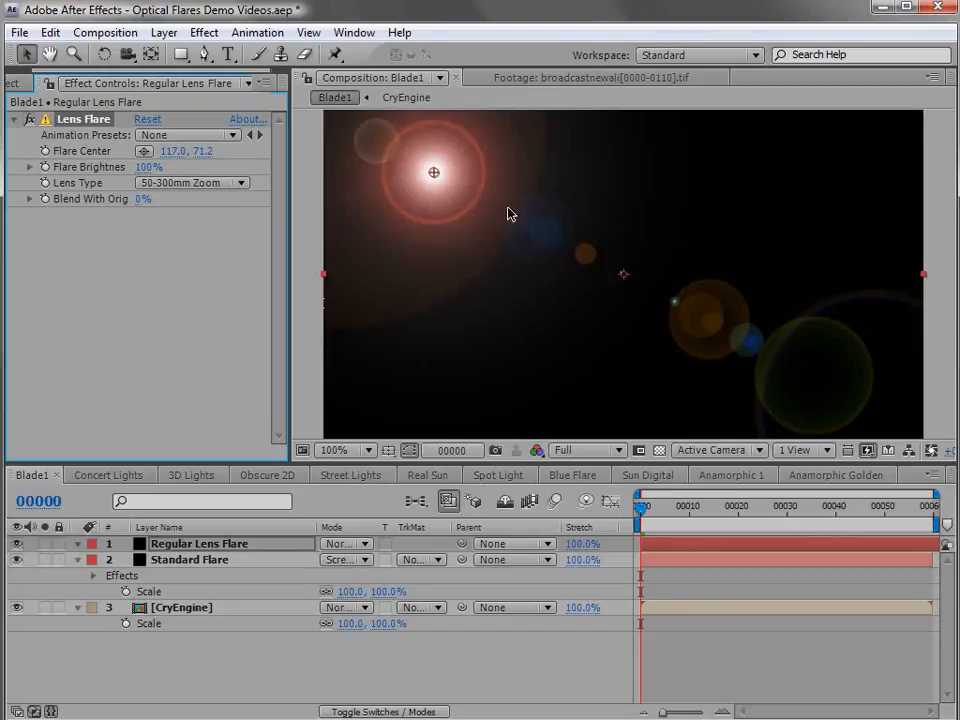
{"action": "left_click_drag", "start_coordinate": [435, 176], "coordinate": [463, 338]}
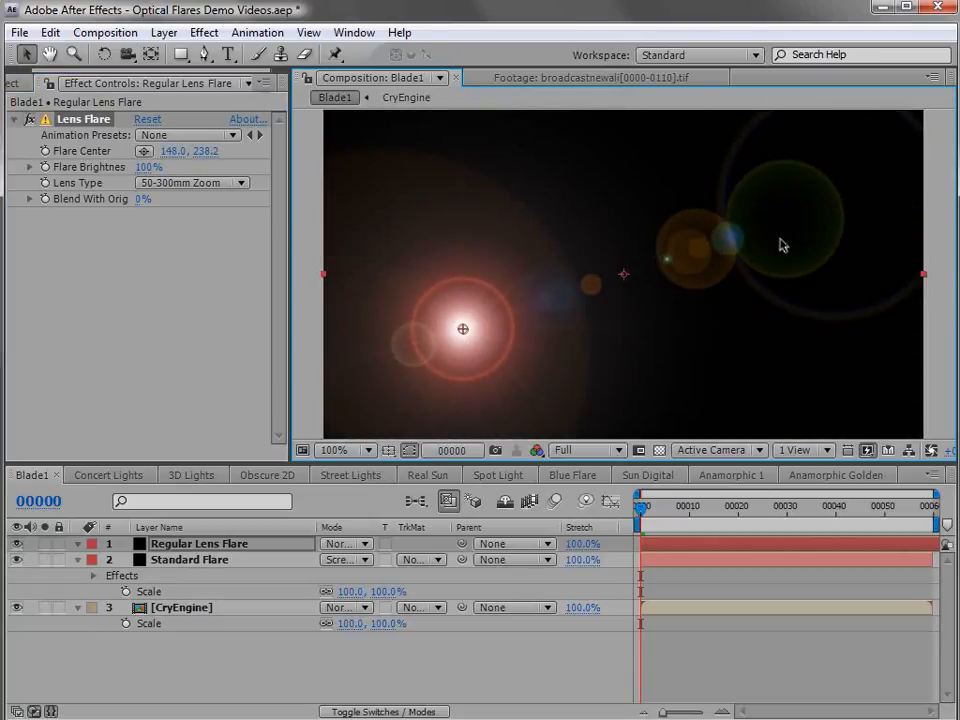
Hide the Regular Lens Flare layer and reselect the Standard Flare layer
{"action": "left_click", "coordinate": [16, 546]}
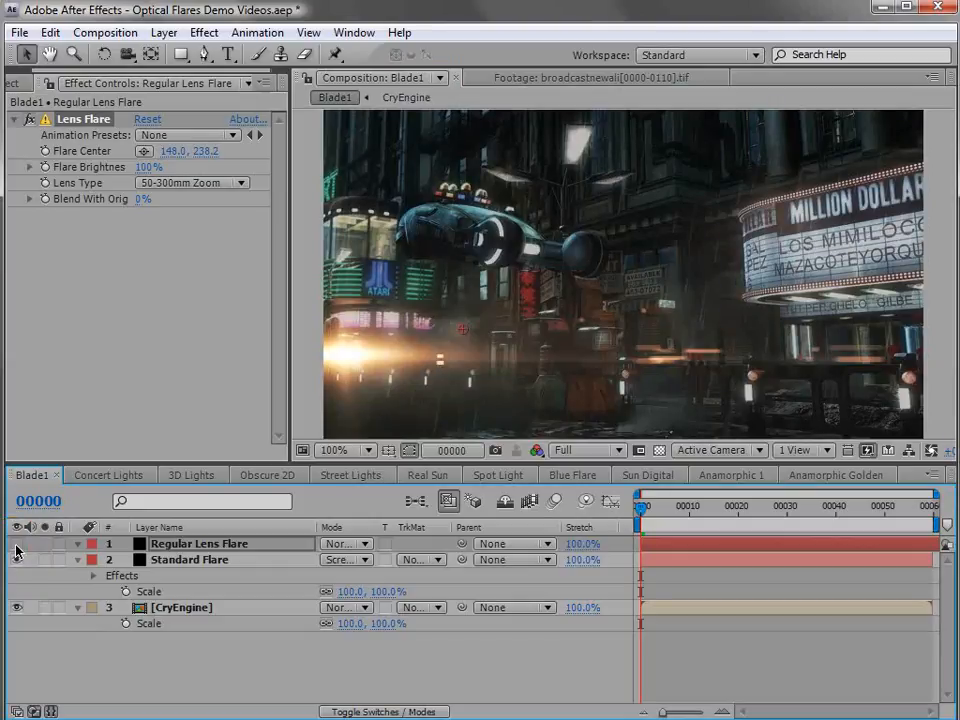
{"action": "left_click", "coordinate": [193, 559]}
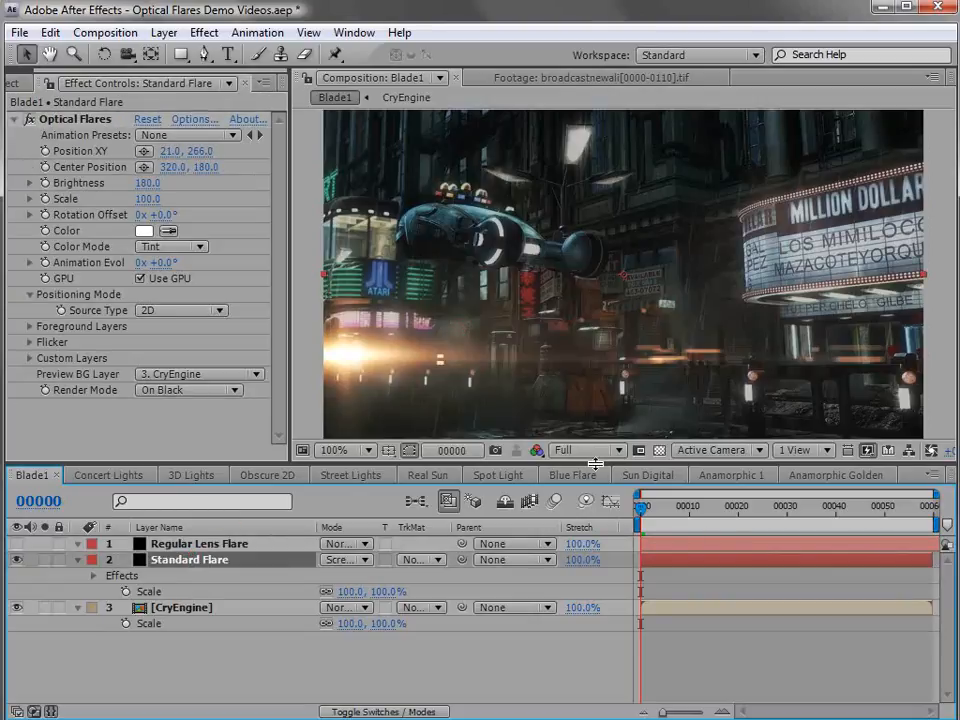
Move the flare in the Anamorphic Golden composition to about 860, 65, and view the Anamorphic 1 composition
{"action": "left_click", "coordinate": [834, 476]}
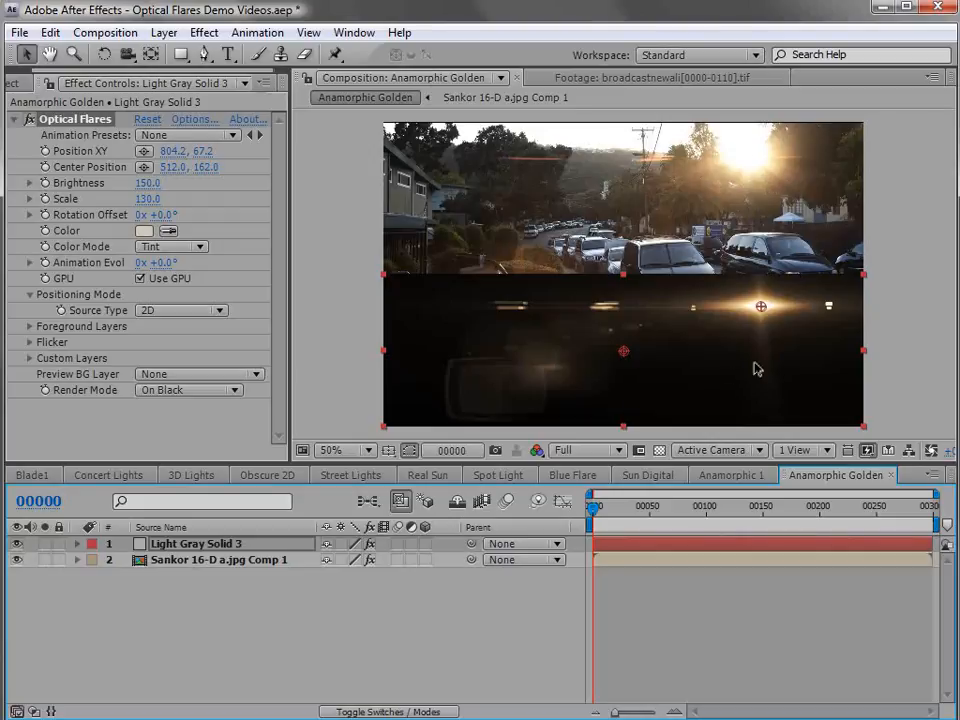
{"action": "left_click_drag", "start_coordinate": [761, 309], "coordinate": [786, 306]}
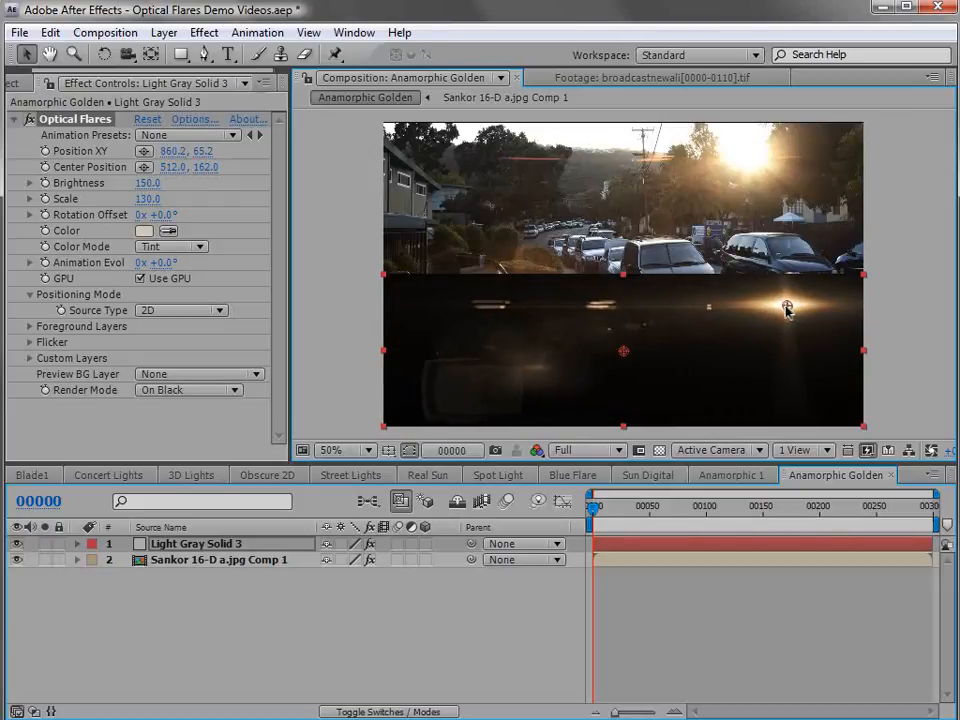
{"action": "left_click", "coordinate": [730, 478]}
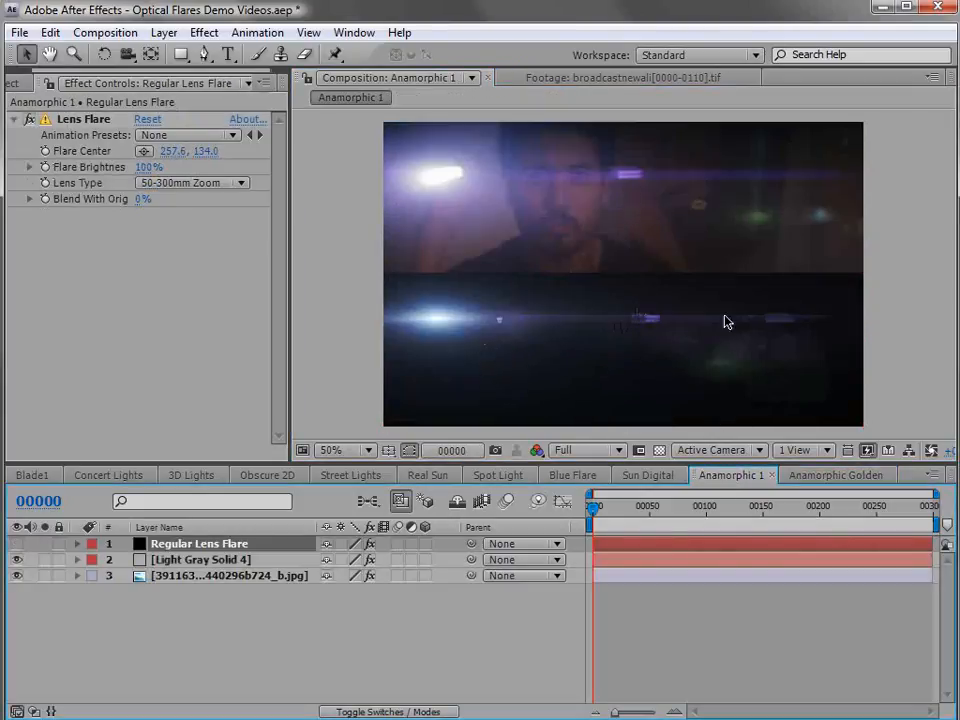
Move the Sun Digital composition's flare to about 662, 168, and shift the Blue Flare composition's flare horizontally to the right
{"action": "left_click", "coordinate": [648, 475]}
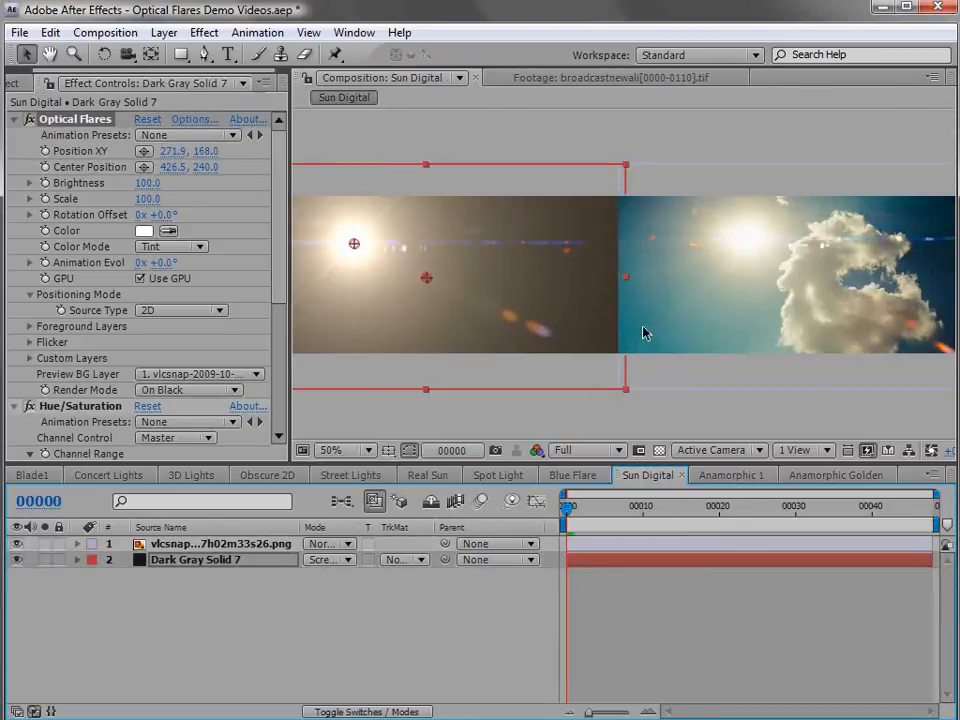
{"action": "left_click_drag", "start_coordinate": [353, 244], "coordinate": [551, 250]}
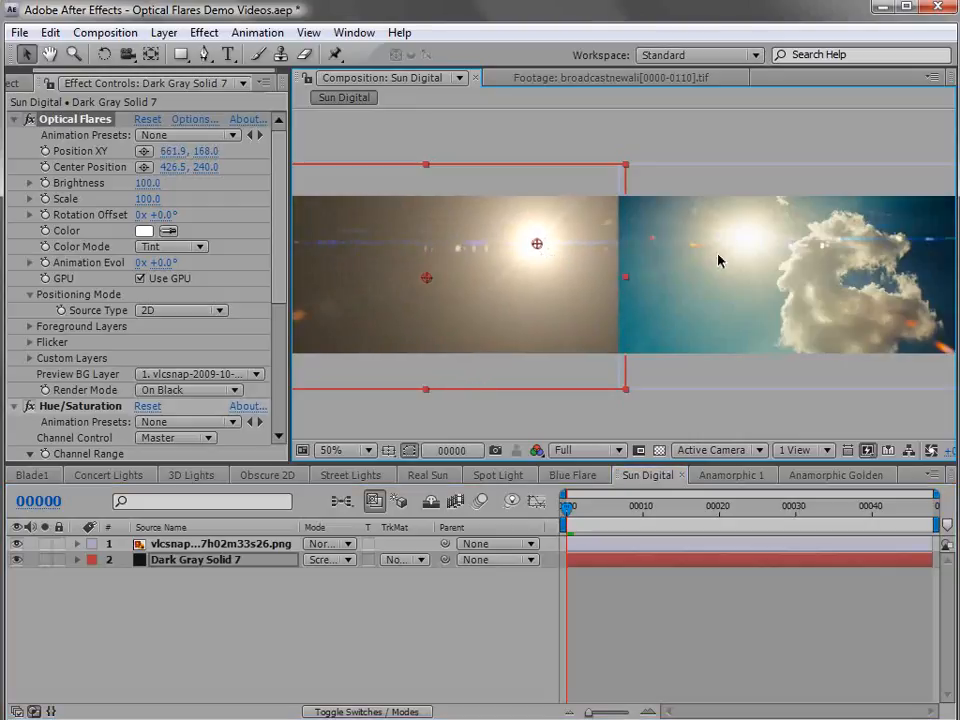
{"action": "left_click", "coordinate": [562, 477]}
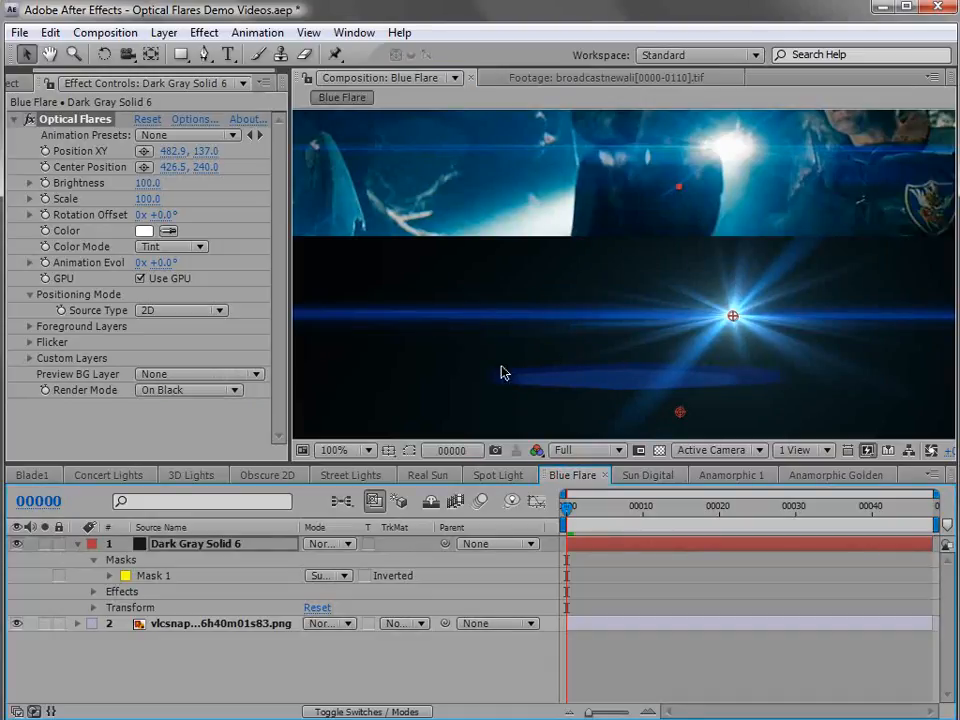
{"action": "left_click_drag", "start_coordinate": [733, 317], "coordinate": [862, 317]}
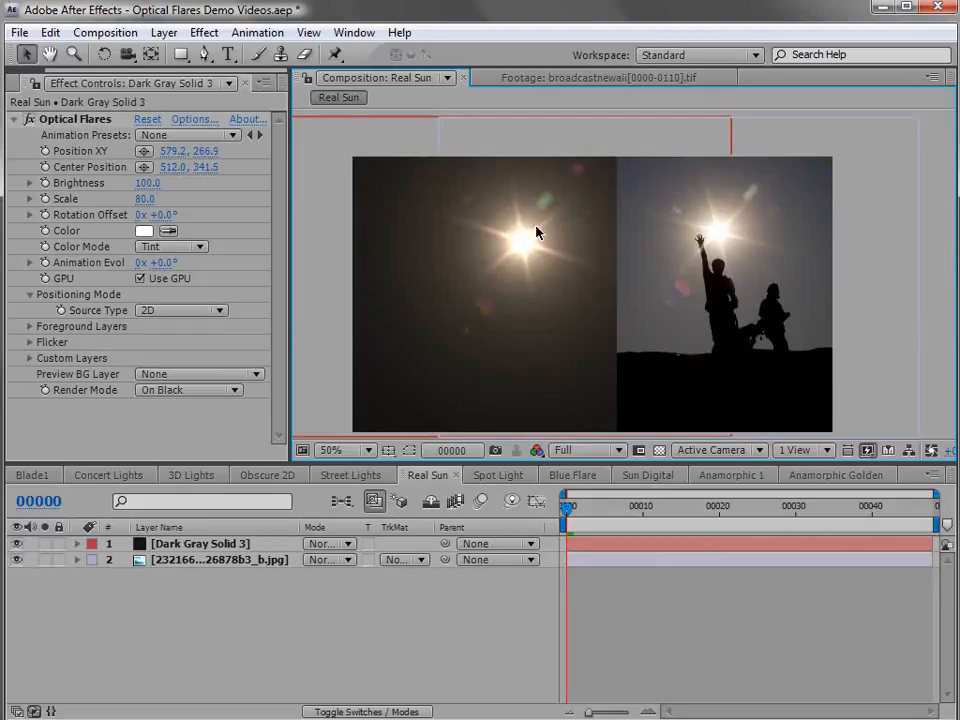
Select the Optical Flares effect on the Dark Gray Solid 3 layer in the Real Sun composition
{"action": "left_click", "coordinate": [230, 548]}
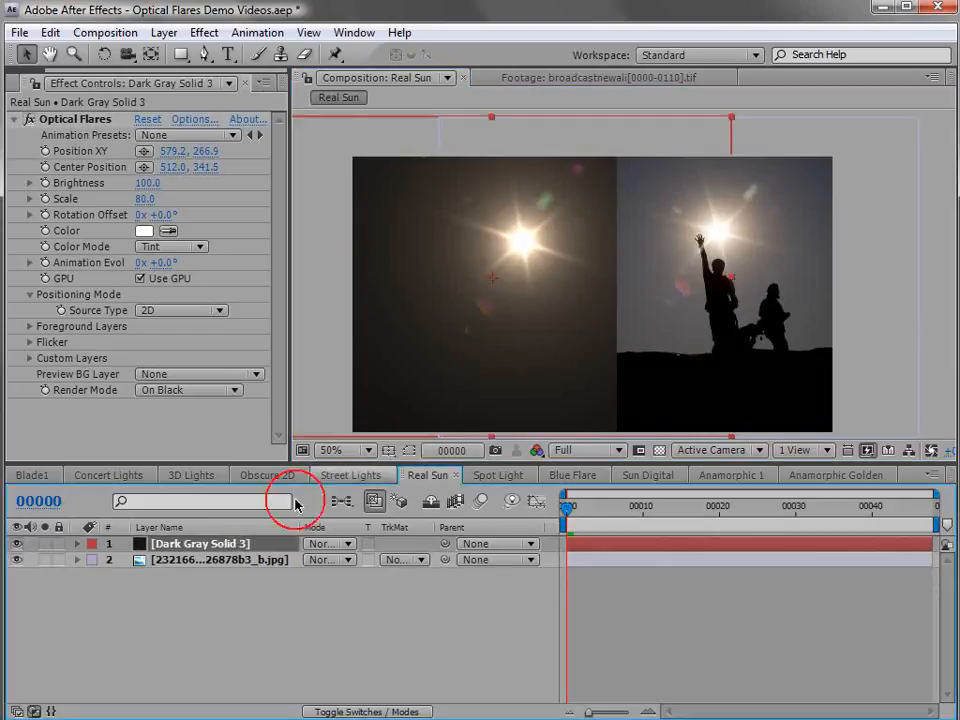
{"action": "left_click", "coordinate": [68, 121]}
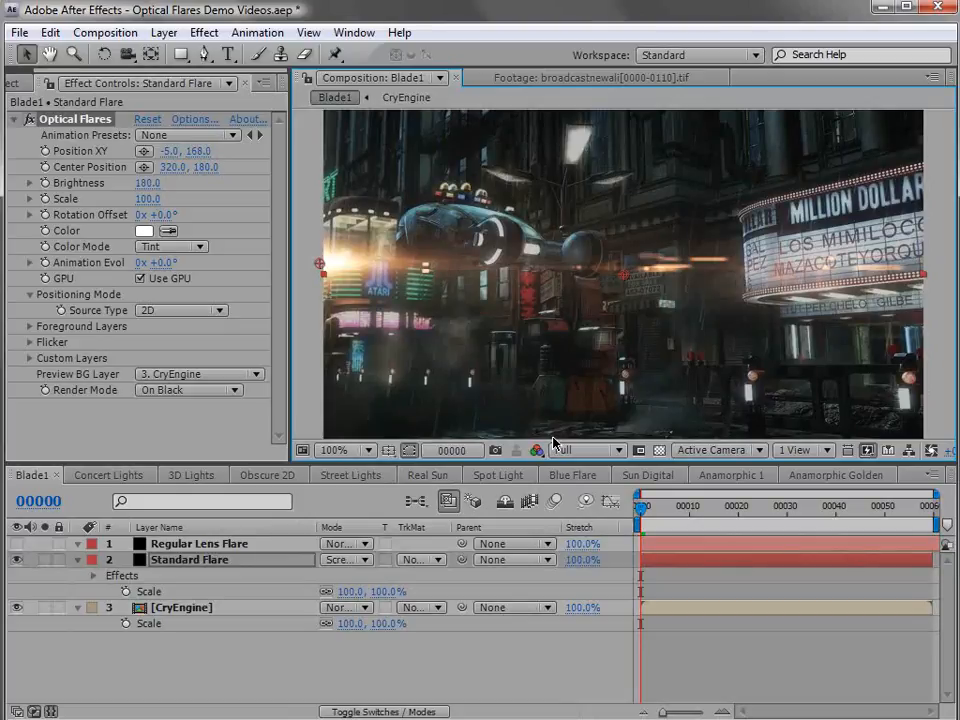
Open the Optical Flares options for the Standard Flare in Blade1 and clear all its lens objects
{"action": "left_click", "coordinate": [196, 119]}
{"action": "left_click_drag", "start_coordinate": [158, 182], "coordinate": [96, 147]}
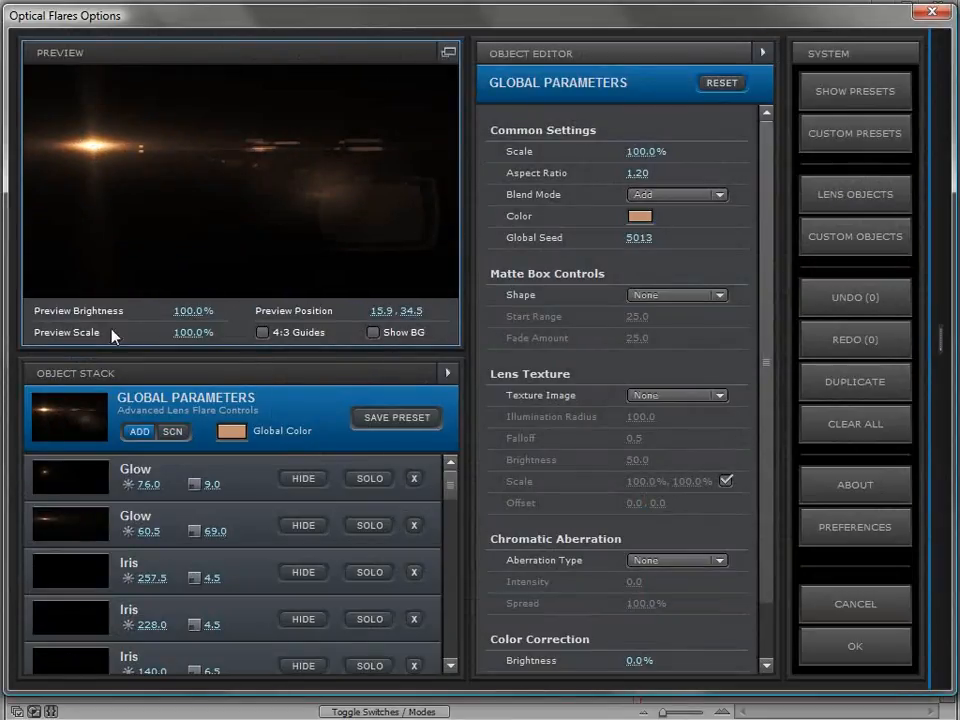
{"action": "left_click", "coordinate": [831, 422]}
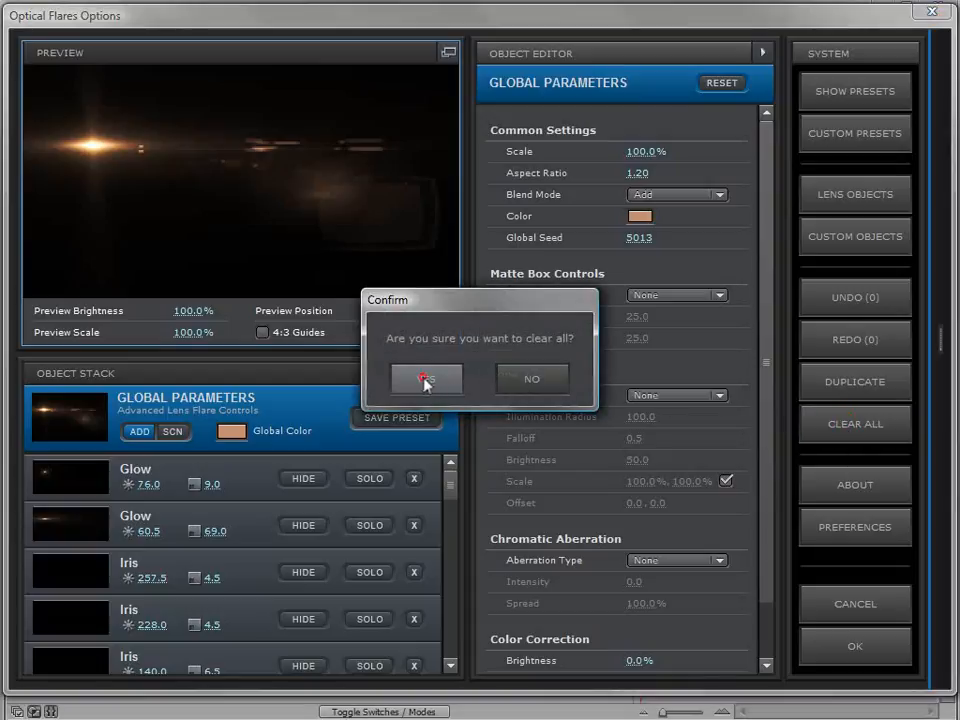
{"action": "left_click", "coordinate": [423, 380]}
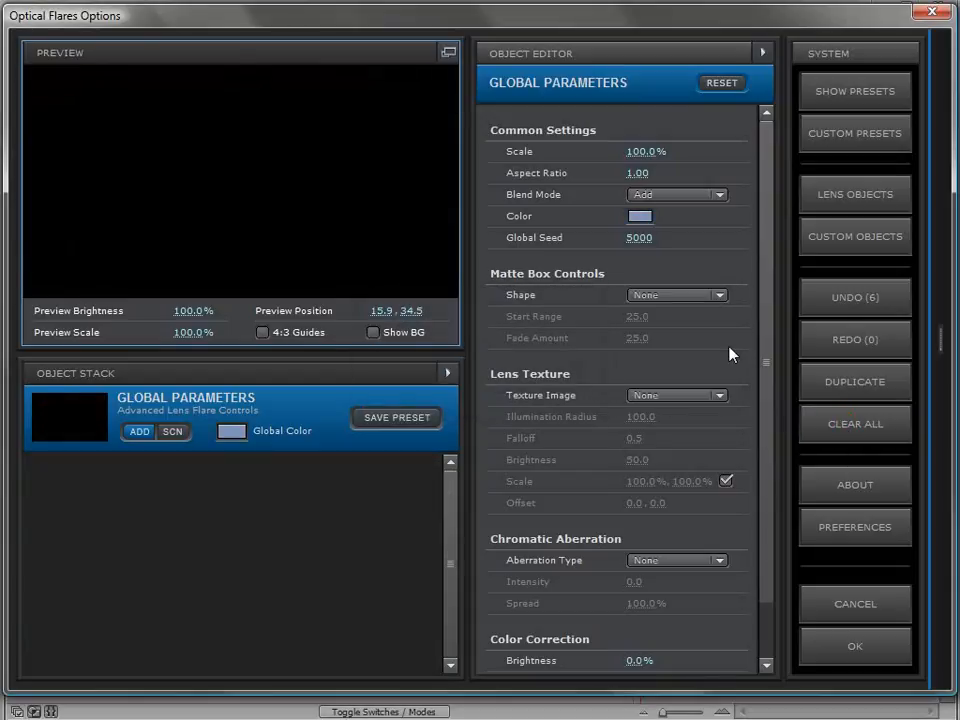
Add a Glow and a Multi Iris lens object to the empty flare
{"action": "left_click", "coordinate": [836, 202]}
{"action": "left_click", "coordinate": [580, 215]}
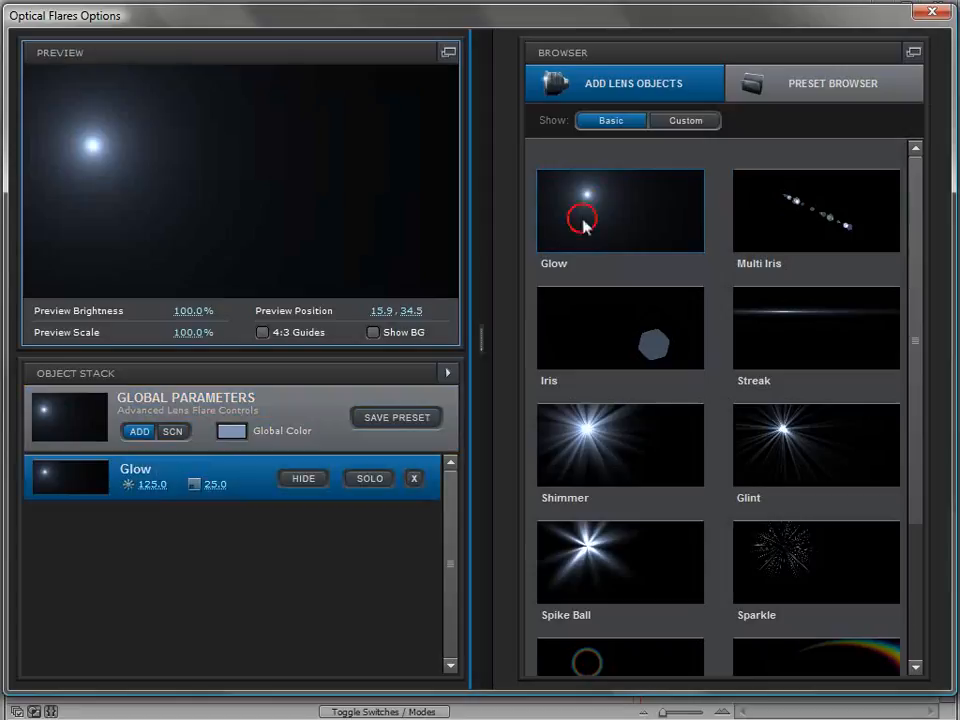
{"action": "left_click", "coordinate": [798, 226]}
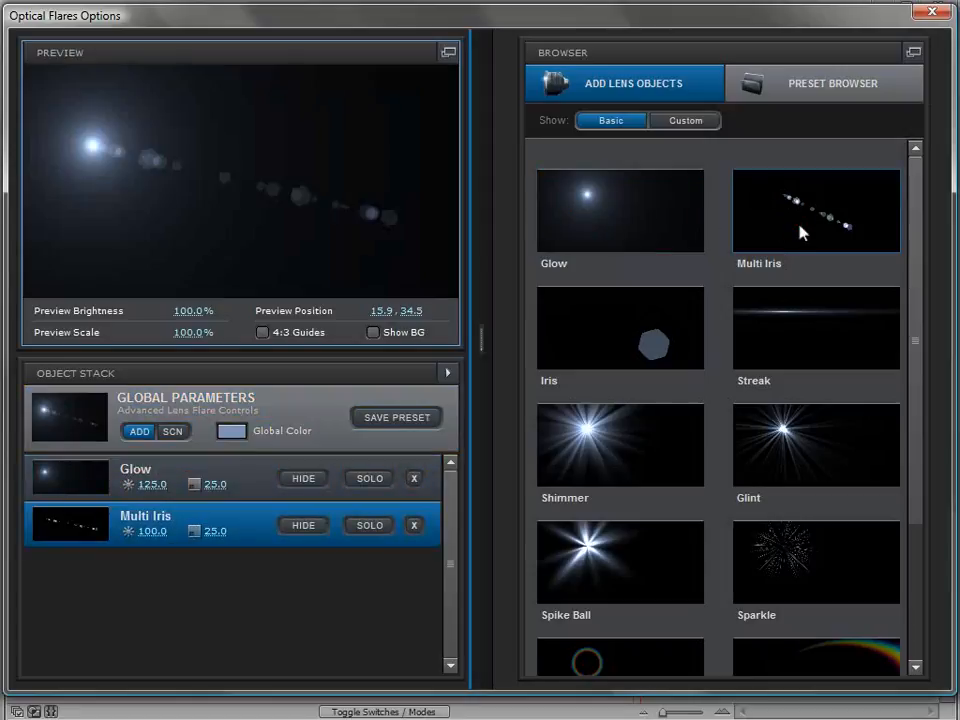
Enlarge the Multi Iris object to a scale of about 150
{"action": "mouse_move", "coordinate": [295, 220]}
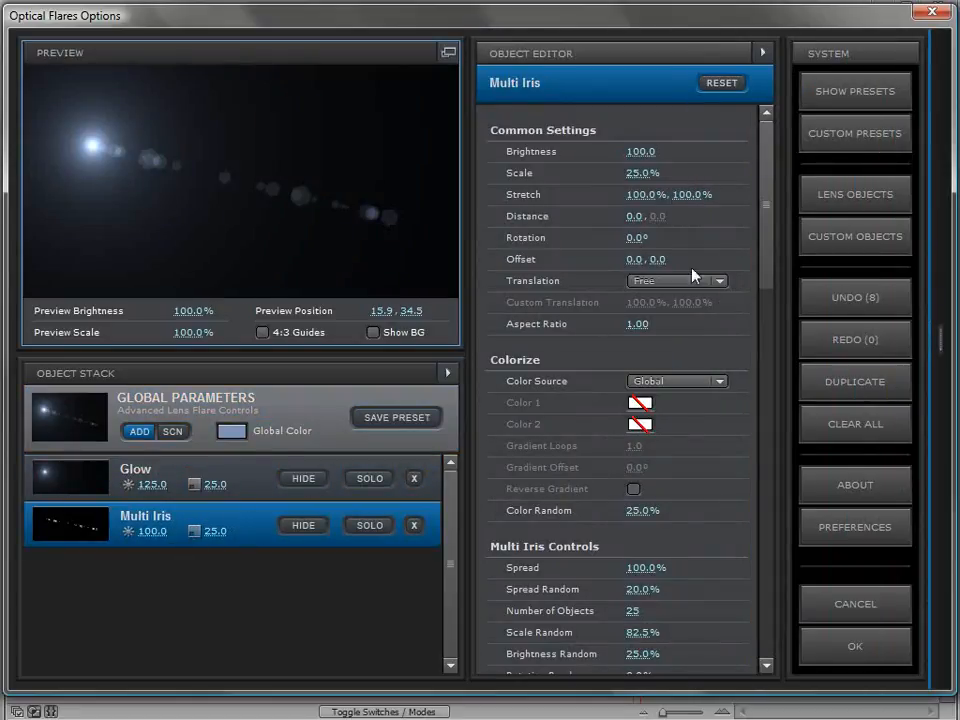
{"action": "left_click_drag", "start_coordinate": [766, 206], "coordinate": [757, 318]}
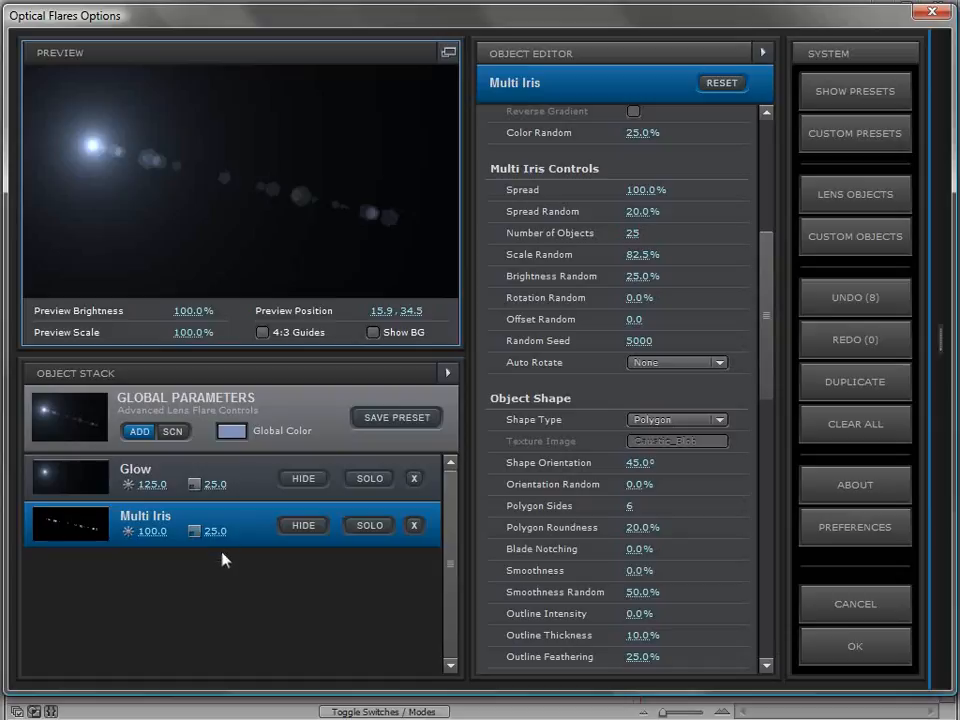
{"action": "left_click_drag", "start_coordinate": [215, 531], "coordinate": [340, 520]}
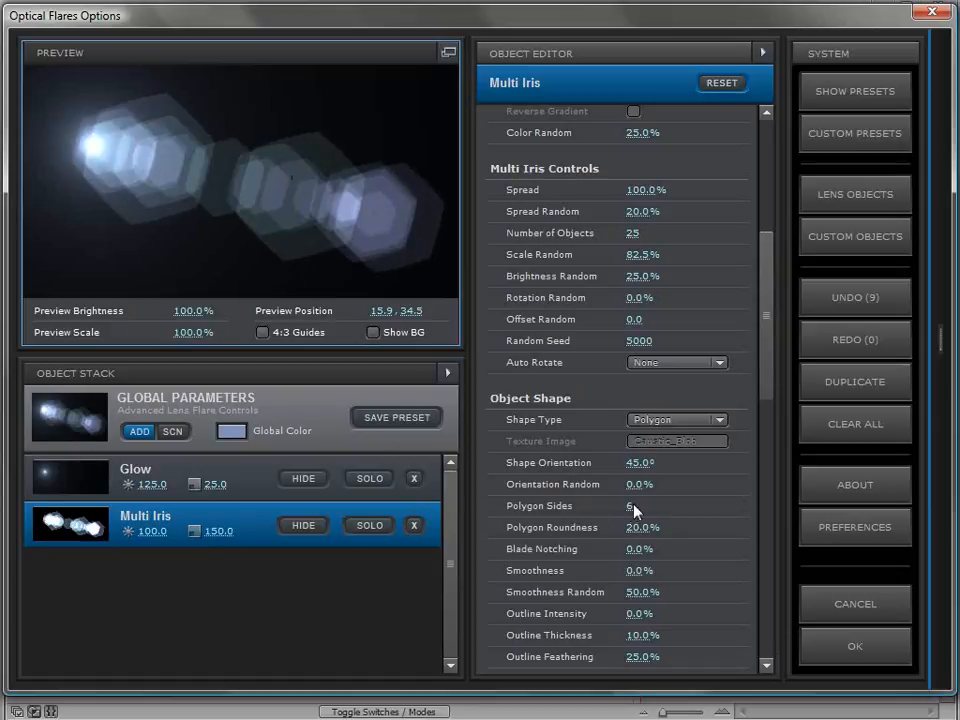
Give the Multi Iris shapes 4 polygon sides and set their scale to about 141.5
{"action": "type", "text": "4"}
{"action": "key", "text": "Return"}
{"action": "left_click_drag", "start_coordinate": [93, 145], "coordinate": [77, 178]}
{"action": "left_click_drag", "start_coordinate": [215, 531], "coordinate": [268, 543]}
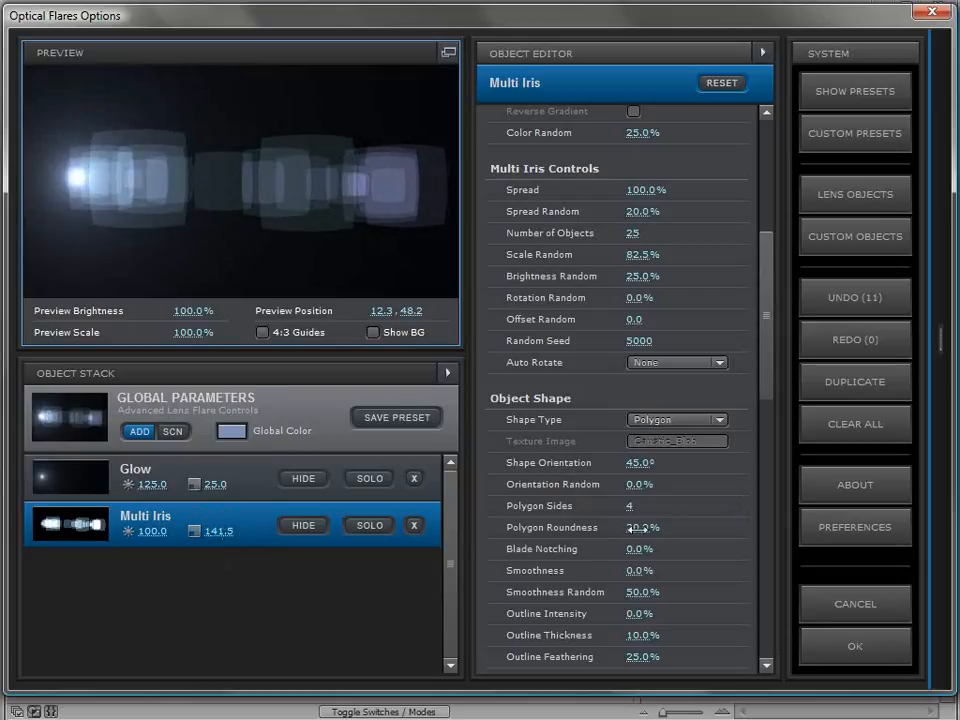
Set the Multi Iris polygon roundness to 0% for square corners
{"action": "left_click", "coordinate": [707, 516]}
{"action": "type", "text": "0"}
{"action": "key", "text": "Return"}
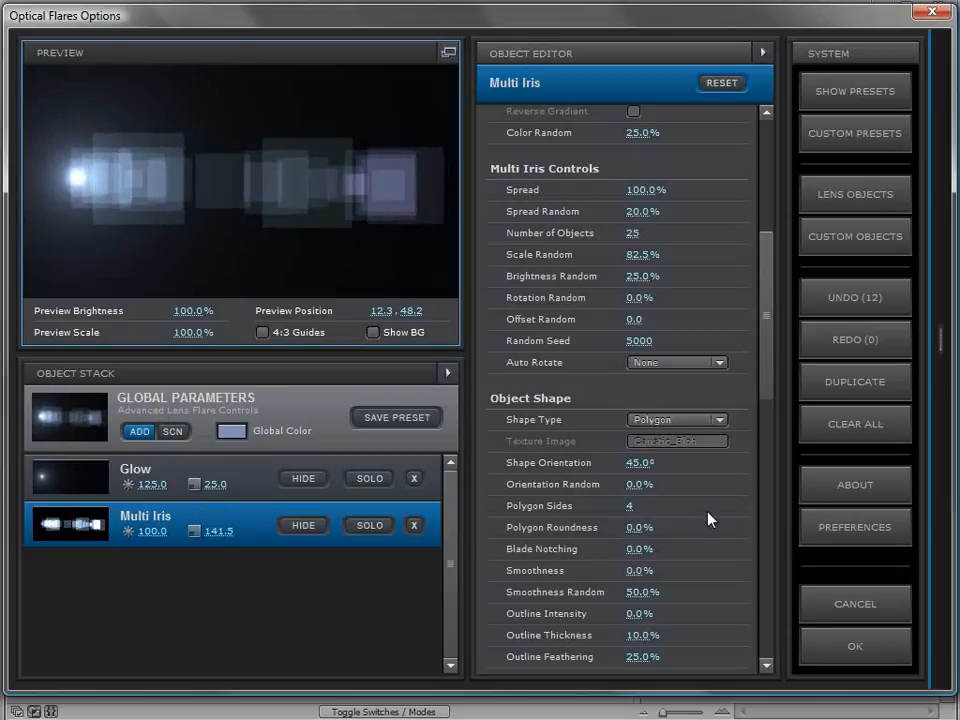
Try a polygon roundness of about -29.5% on the Multi Iris and return it to 0%
{"action": "left_click_drag", "start_coordinate": [697, 525], "coordinate": [636, 548]}
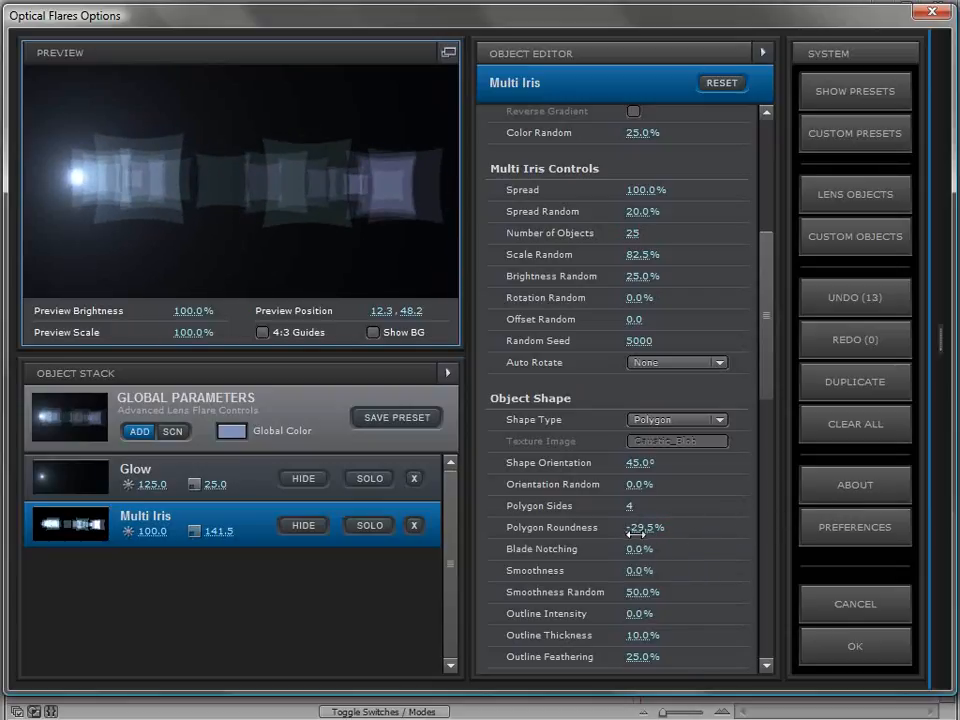
{"action": "type", "text": "0"}
{"action": "key", "text": "Return"}
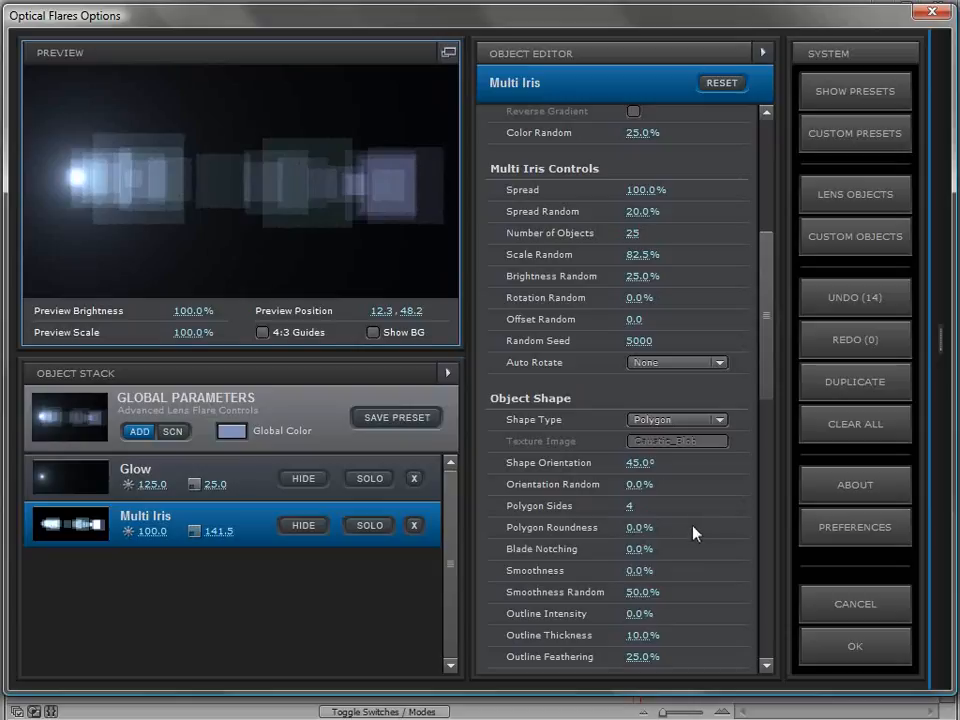
Flatten the Multi Iris shapes by setting their vertical stretch to about 15.5%, and move the preview flare to check them
{"action": "left_click_drag", "start_coordinate": [768, 392], "coordinate": [760, 228]}
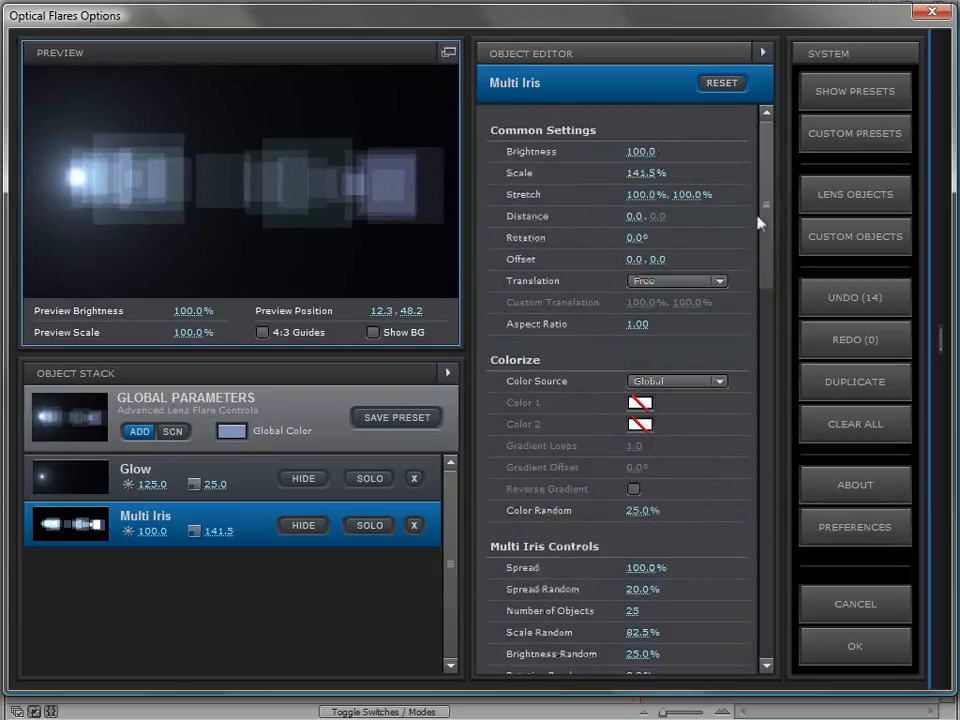
{"action": "left_click_drag", "start_coordinate": [157, 146], "coordinate": [143, 121]}
{"action": "left_click_drag", "start_coordinate": [668, 195], "coordinate": [546, 216]}
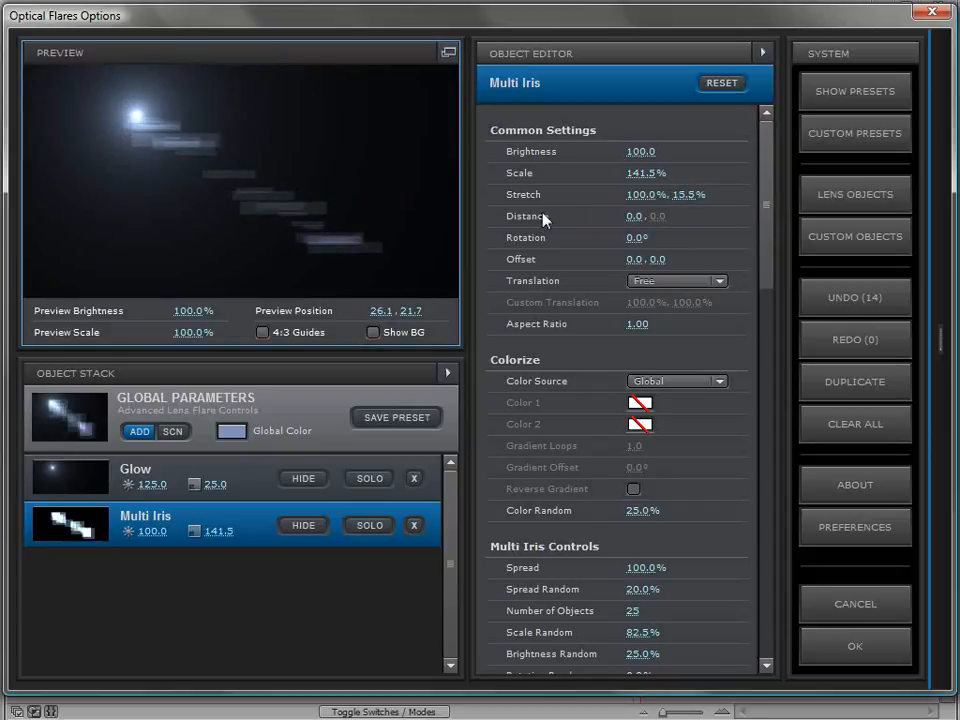
{"action": "left_click_drag", "start_coordinate": [120, 112], "coordinate": [80, 163]}
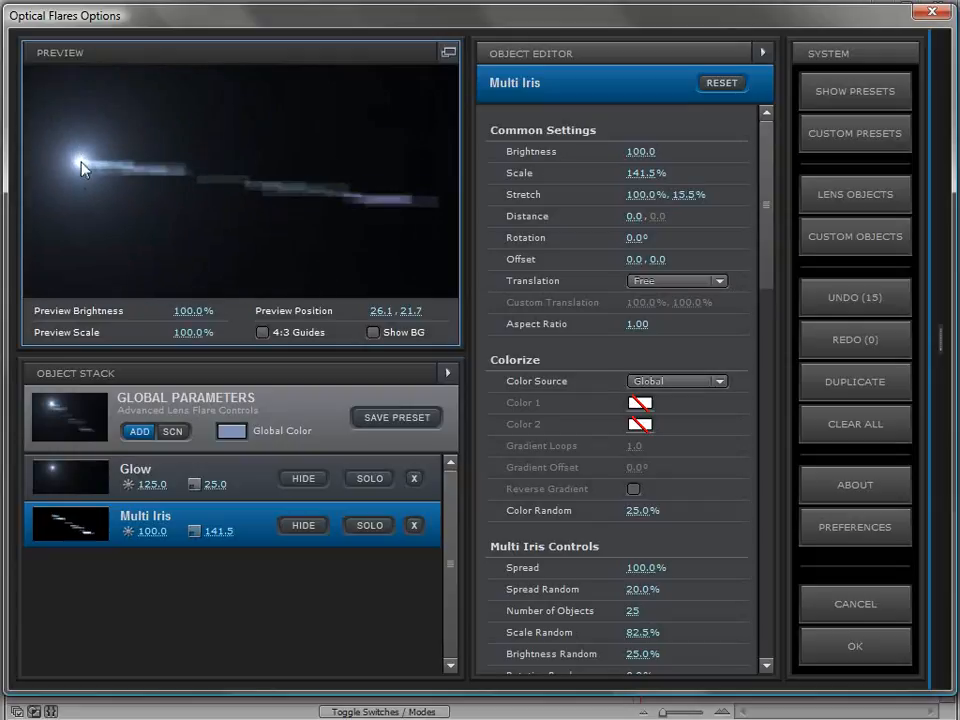
Set the Multi Iris scale to about 101% and check how the irises move with the preview flare
{"action": "left_click_drag", "start_coordinate": [640, 173], "coordinate": [568, 191]}
{"action": "left_click_drag", "start_coordinate": [79, 157], "coordinate": [135, 114]}
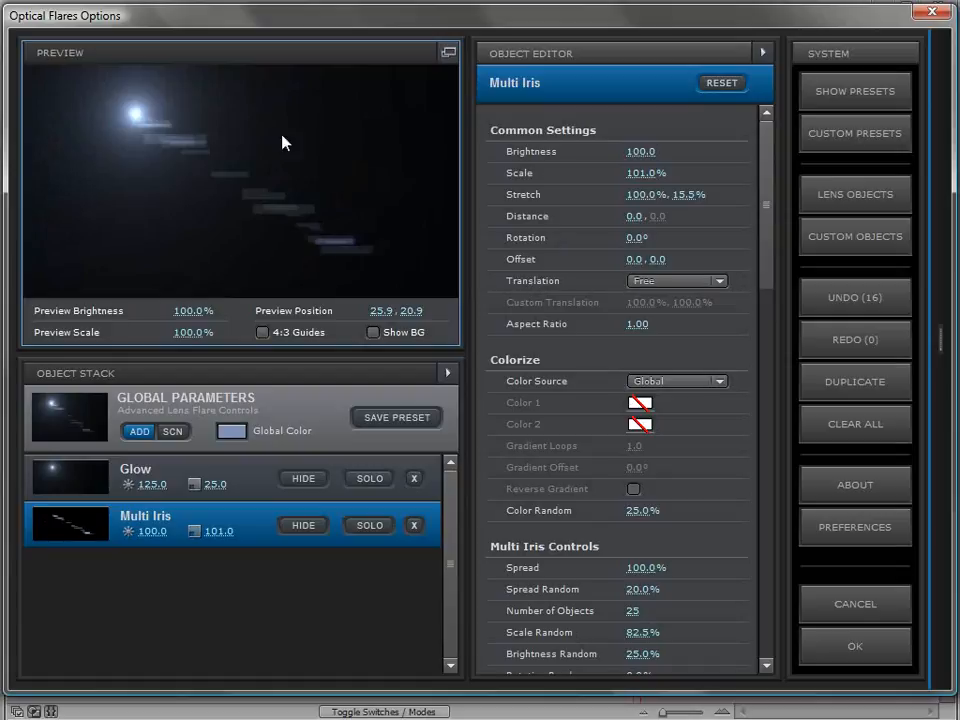
{"action": "left_click_drag", "start_coordinate": [278, 188], "coordinate": [112, 121]}
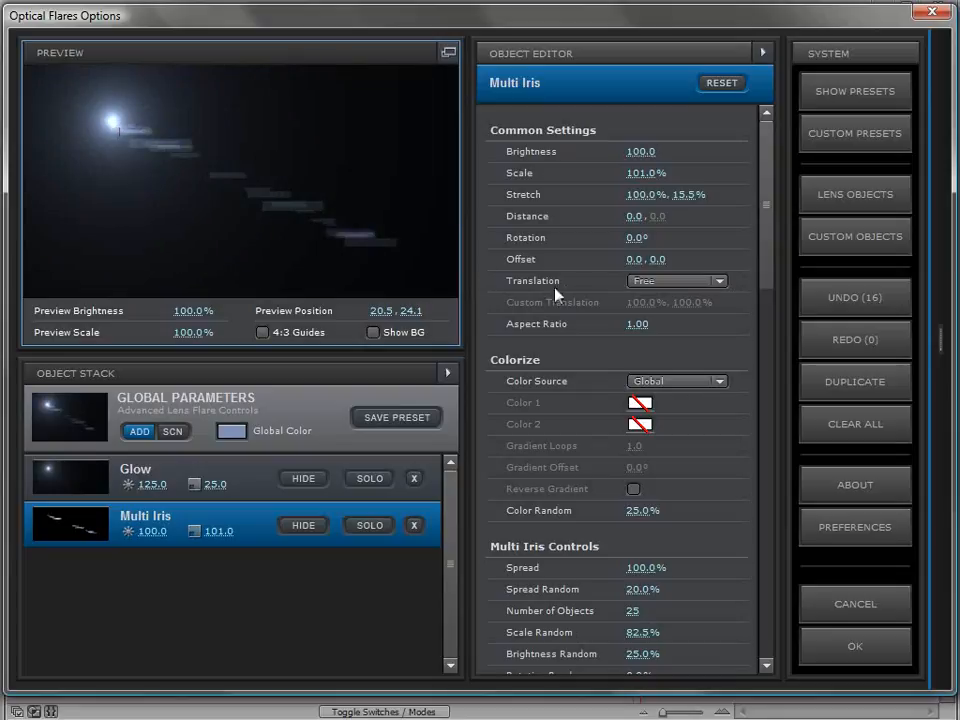
Restrict the Multi Iris translation to Horizontal and move the preview flare to check its alignment
{"action": "left_click", "coordinate": [677, 281]}
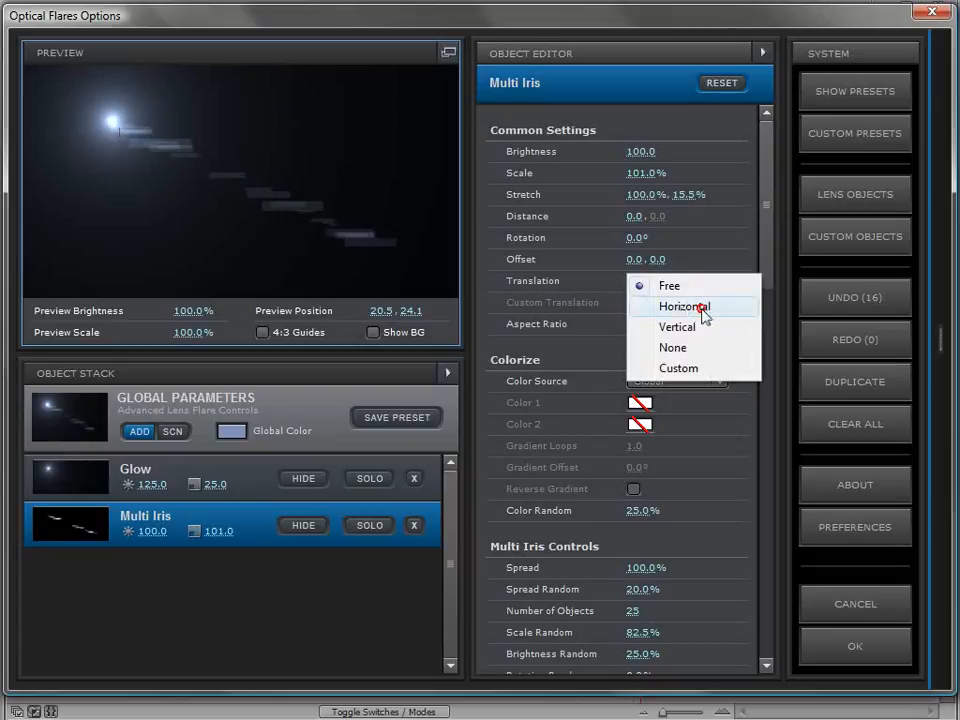
{"action": "left_click", "coordinate": [705, 311]}
{"action": "left_click_drag", "start_coordinate": [122, 134], "coordinate": [61, 171]}
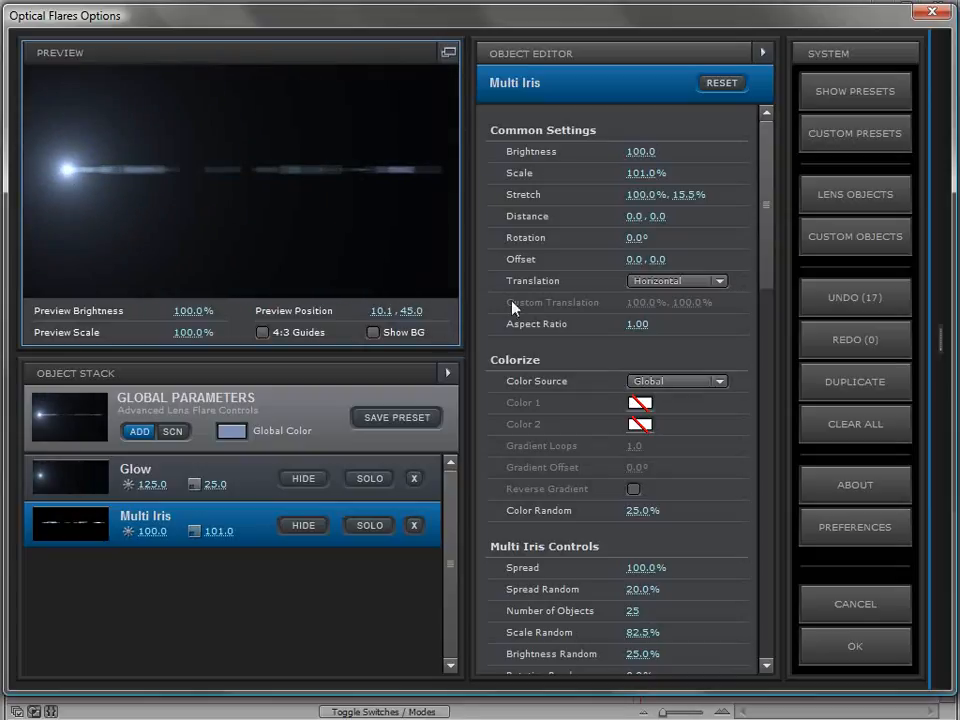
Add an Iris lens object to the flare and reposition the preview flare to view it
{"action": "left_click", "coordinate": [936, 269]}
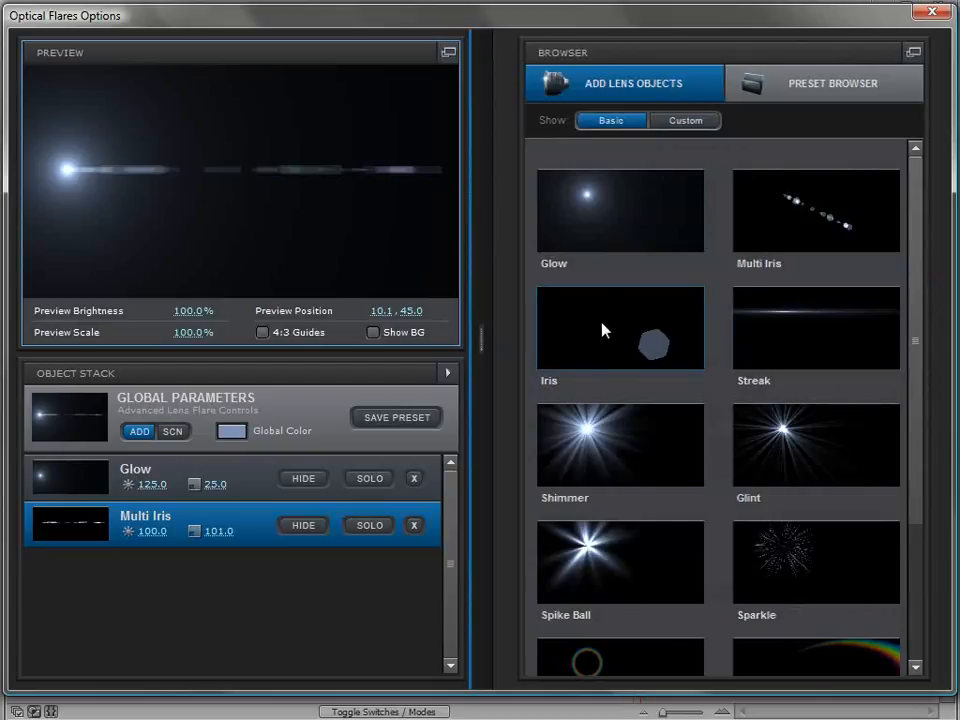
{"action": "left_click", "coordinate": [624, 334]}
{"action": "left_click_drag", "start_coordinate": [97, 172], "coordinate": [106, 153]}
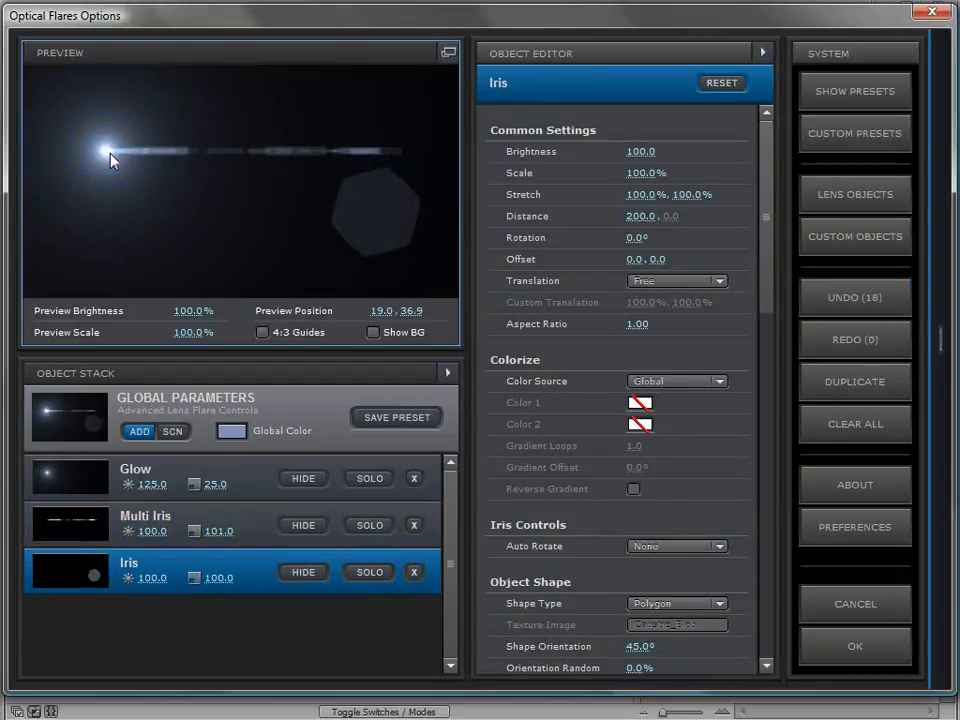
Widen the Iris with an aspect ratio of 2.4 and flatten it with a vertical stretch of about 49.5%
{"action": "left_click", "coordinate": [632, 324]}
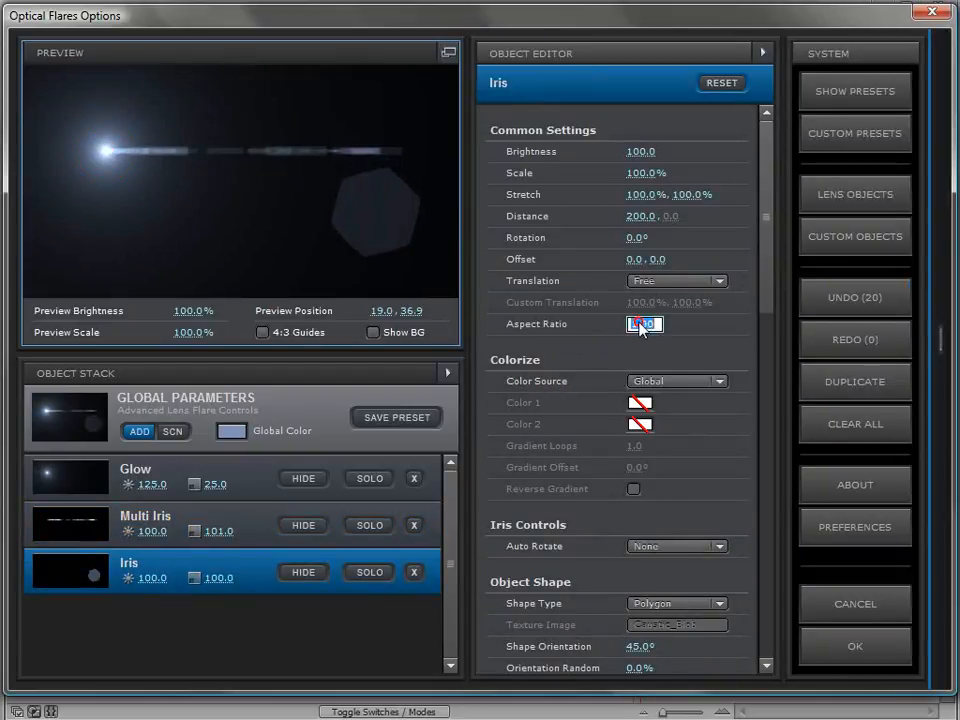
{"action": "type", "text": "2.4"}
{"action": "key", "text": "Return"}
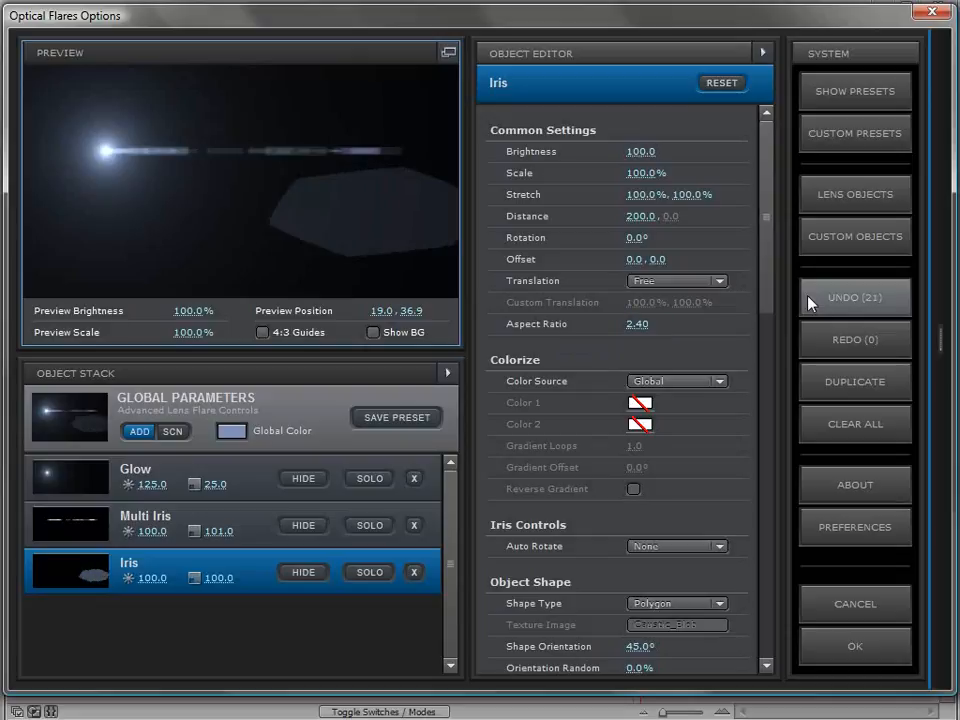
{"action": "left_click_drag", "start_coordinate": [106, 151], "coordinate": [127, 132]}
{"action": "left_click_drag", "start_coordinate": [692, 194], "coordinate": [622, 218]}
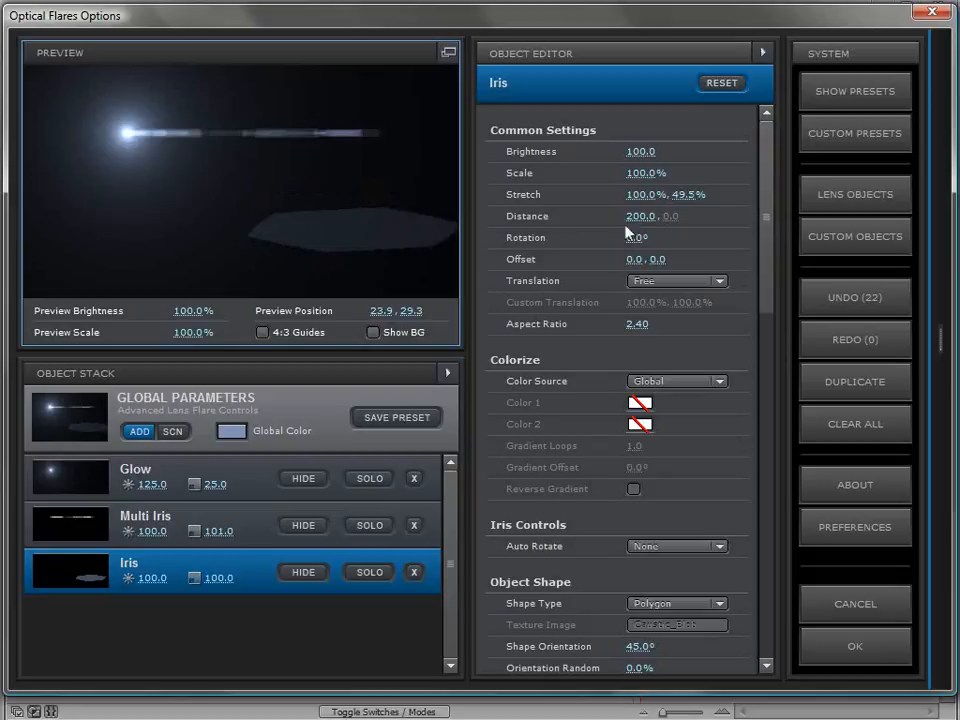
Give the Iris a custom saturated blue as its first color
{"action": "left_click", "coordinate": [640, 403]}
{"action": "left_click", "coordinate": [724, 386]}
{"action": "mouse_move", "coordinate": [630, 335]}
{"action": "left_mouse_down"}
{"action": "mouse_move", "coordinate": [681, 326]}
{"action": "mouse_move", "coordinate": [680, 314]}
{"action": "left_mouse_up"}
{"action": "left_click", "coordinate": [778, 518]}
Try an Iris brightness of about 128 and Horizontal translation, checking both by moving the preview flare
{"action": "left_click_drag", "start_coordinate": [642, 152], "coordinate": [674, 154]}
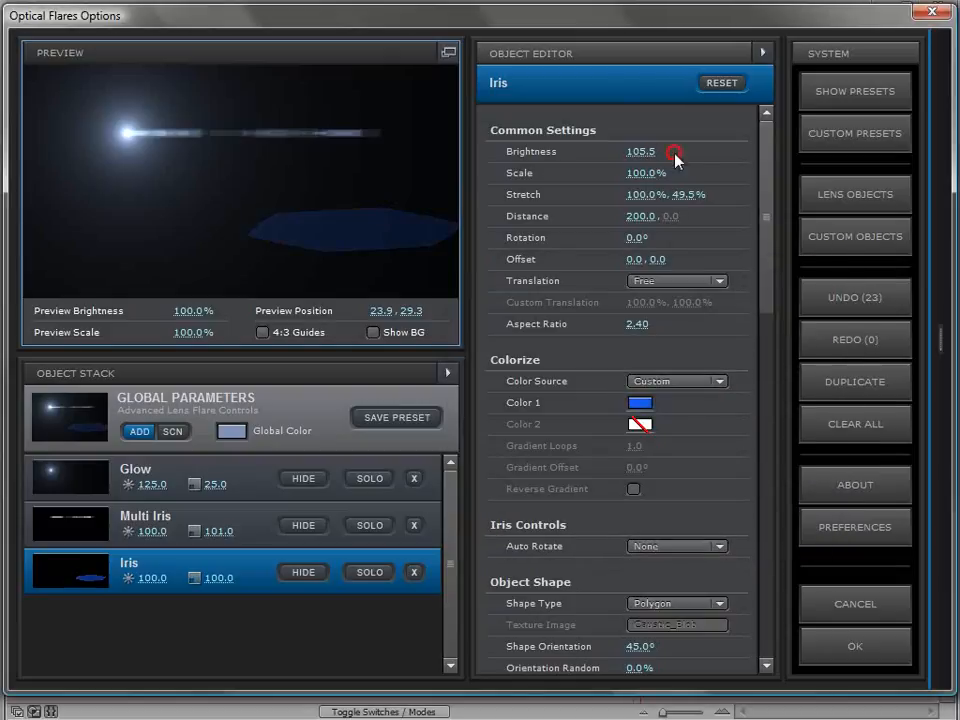
{"action": "mouse_move", "coordinate": [180, 153]}
{"action": "left_mouse_down"}
{"action": "mouse_move", "coordinate": [101, 180]}
{"action": "mouse_move", "coordinate": [186, 242]}
{"action": "mouse_move", "coordinate": [82, 155]}
{"action": "left_mouse_up"}
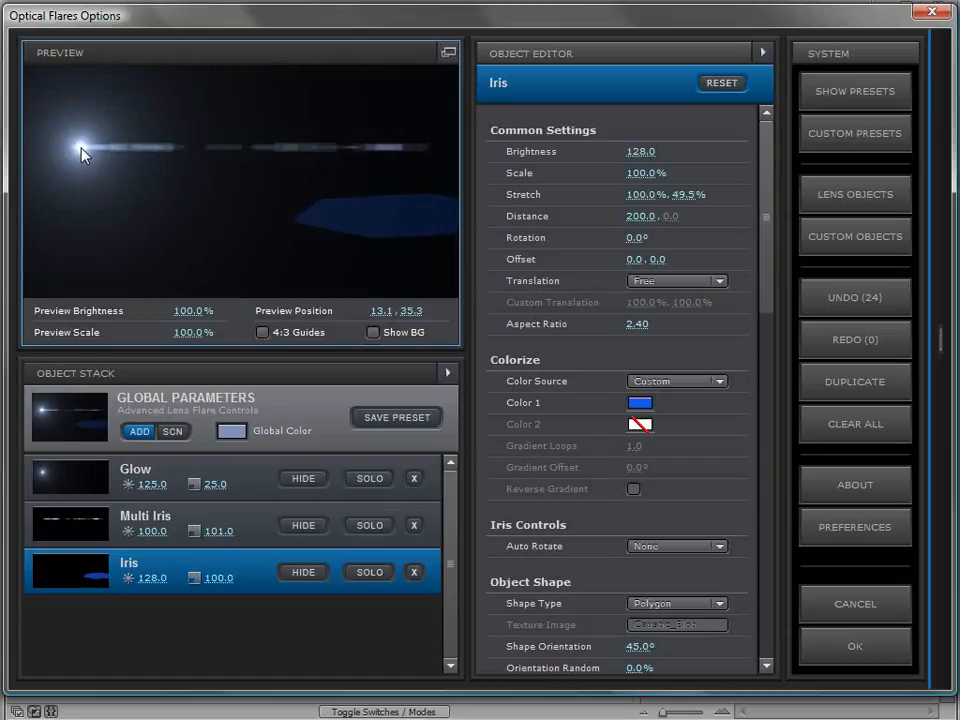
{"action": "left_click", "coordinate": [676, 281]}
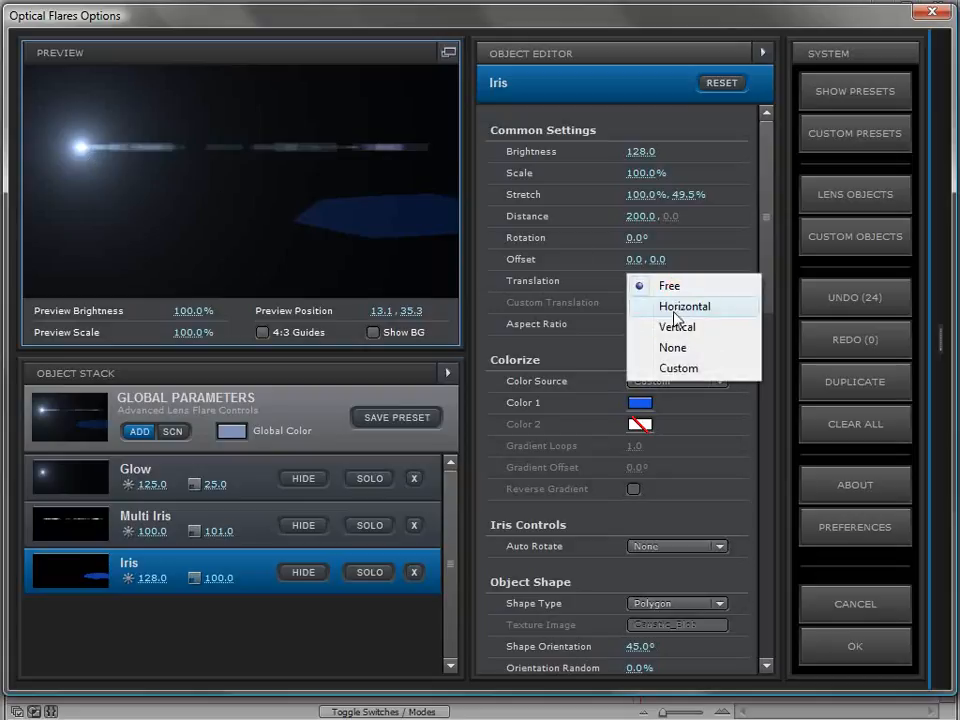
{"action": "left_click", "coordinate": [655, 304]}
{"action": "left_click", "coordinate": [102, 125]}
{"action": "left_click_drag", "start_coordinate": [102, 125], "coordinate": [100, 151]}
Try Custom translation on the Iris, adjusting its vertical translation percentage and moving the preview flare to compare the motion
{"action": "left_click", "coordinate": [676, 281]}
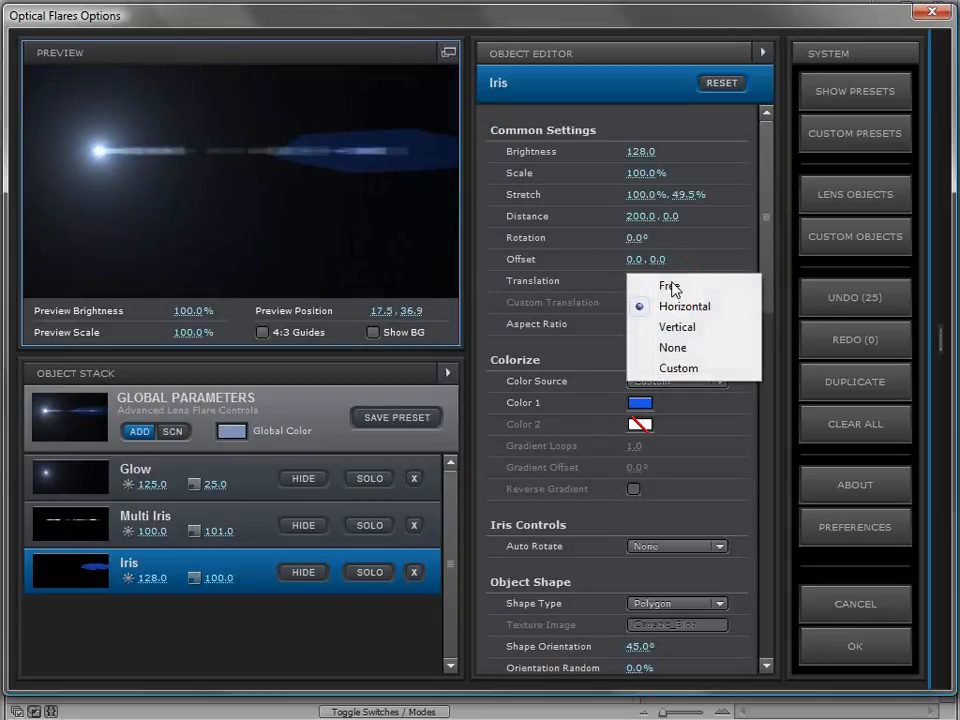
{"action": "left_click", "coordinate": [675, 368]}
{"action": "left_click_drag", "start_coordinate": [161, 141], "coordinate": [143, 121]}
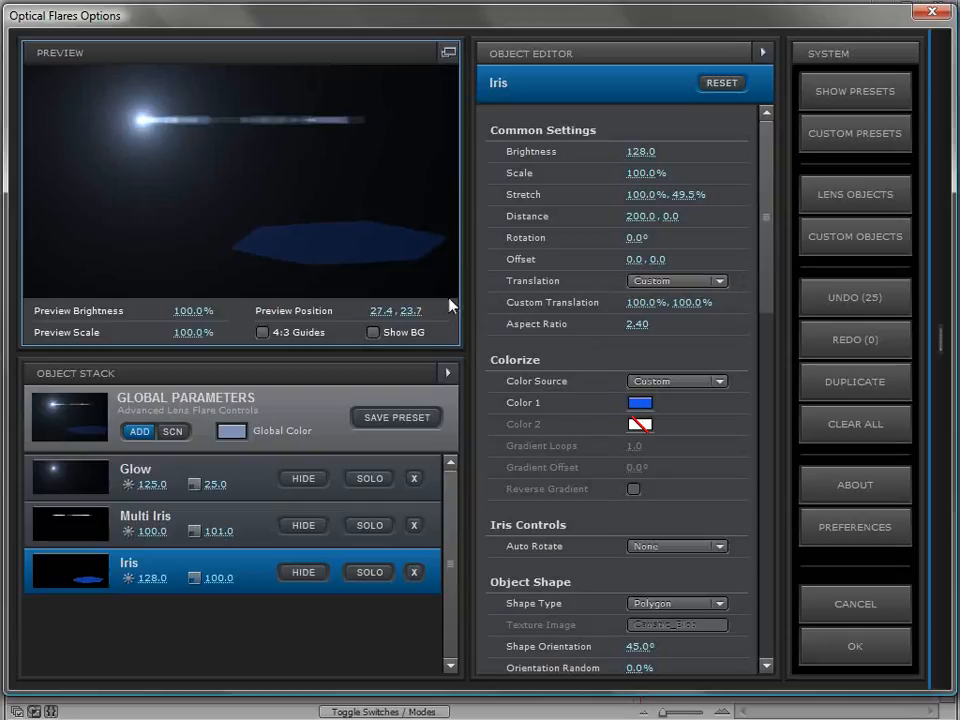
{"action": "left_click_drag", "start_coordinate": [160, 150], "coordinate": [130, 130]}
{"action": "left_click_drag", "start_coordinate": [694, 310], "coordinate": [602, 323]}
{"action": "mouse_move", "coordinate": [130, 129]}
{"action": "left_mouse_down"}
{"action": "mouse_move", "coordinate": [108, 200]}
{"action": "mouse_move", "coordinate": [84, 190]}
{"action": "mouse_move", "coordinate": [86, 98]}
{"action": "left_mouse_up"}
{"action": "left_click_drag", "start_coordinate": [686, 304], "coordinate": [698, 304]}
{"action": "mouse_move", "coordinate": [87, 98]}
{"action": "left_mouse_down"}
{"action": "mouse_move", "coordinate": [90, 193]}
{"action": "mouse_move", "coordinate": [75, 257]}
{"action": "mouse_move", "coordinate": [165, 277]}
{"action": "mouse_move", "coordinate": [379, 268]}
{"action": "mouse_move", "coordinate": [424, 223]}
{"action": "mouse_move", "coordinate": [441, 166]}
{"action": "mouse_move", "coordinate": [441, 111]}
{"action": "left_mouse_up"}
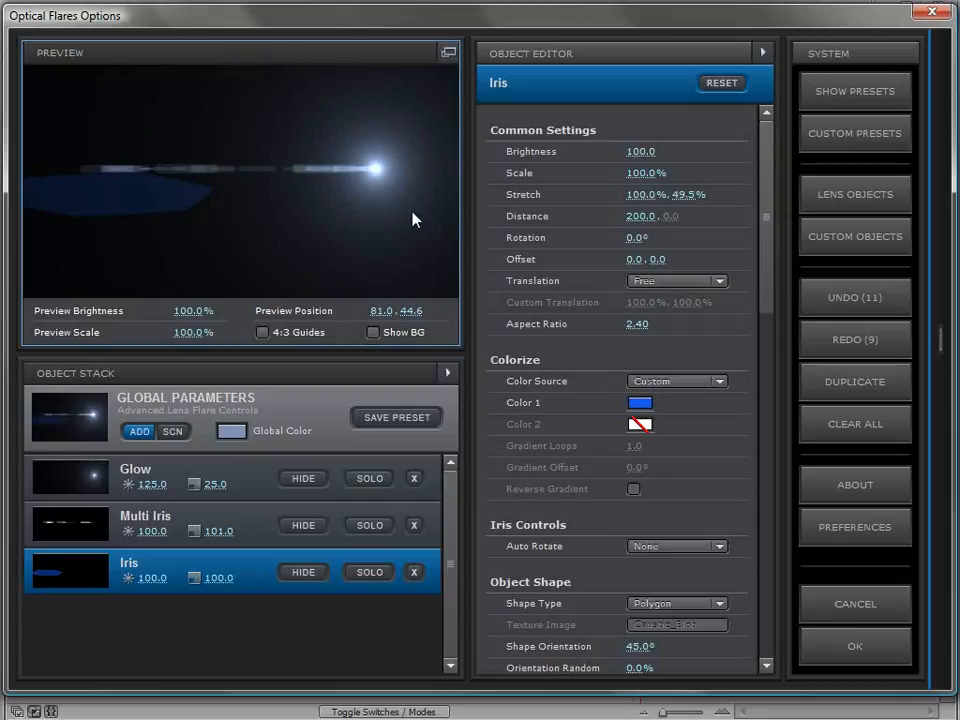
Set the Multi Iris scale to about 76.5%, horizontal stretch to about 22% and brightness to about 255.5, checking with the preview flare
{"action": "left_click_drag", "start_coordinate": [380, 190], "coordinate": [383, 206]}
{"action": "left_click", "coordinate": [264, 517]}
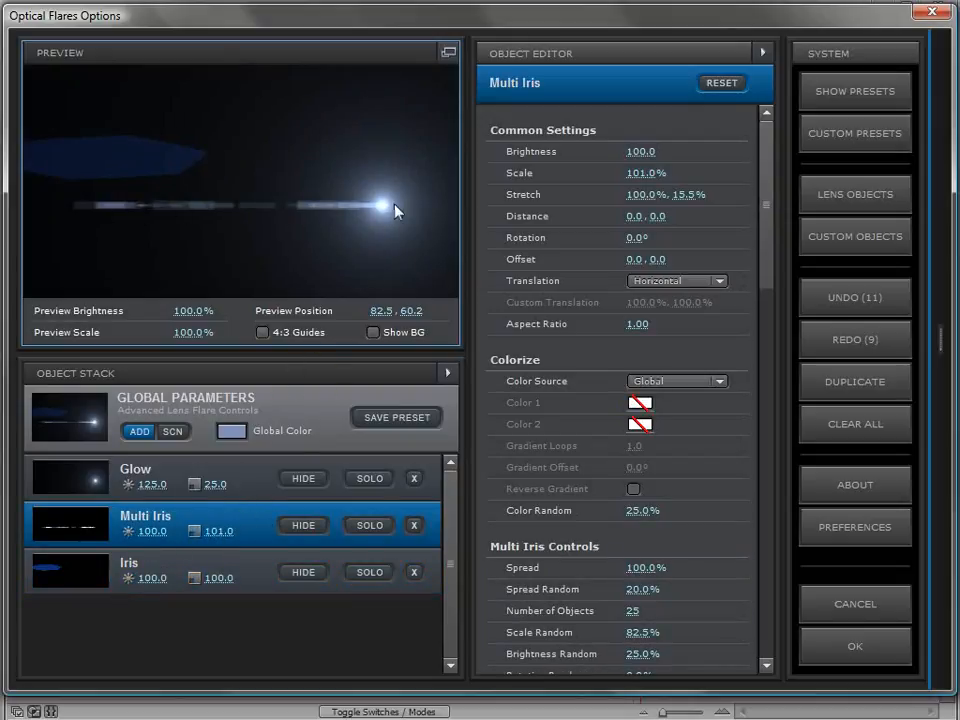
{"action": "left_click_drag", "start_coordinate": [634, 173], "coordinate": [716, 214]}
{"action": "left_click_drag", "start_coordinate": [645, 195], "coordinate": [510, 222]}
{"action": "left_click_drag", "start_coordinate": [640, 152], "coordinate": [921, 154]}
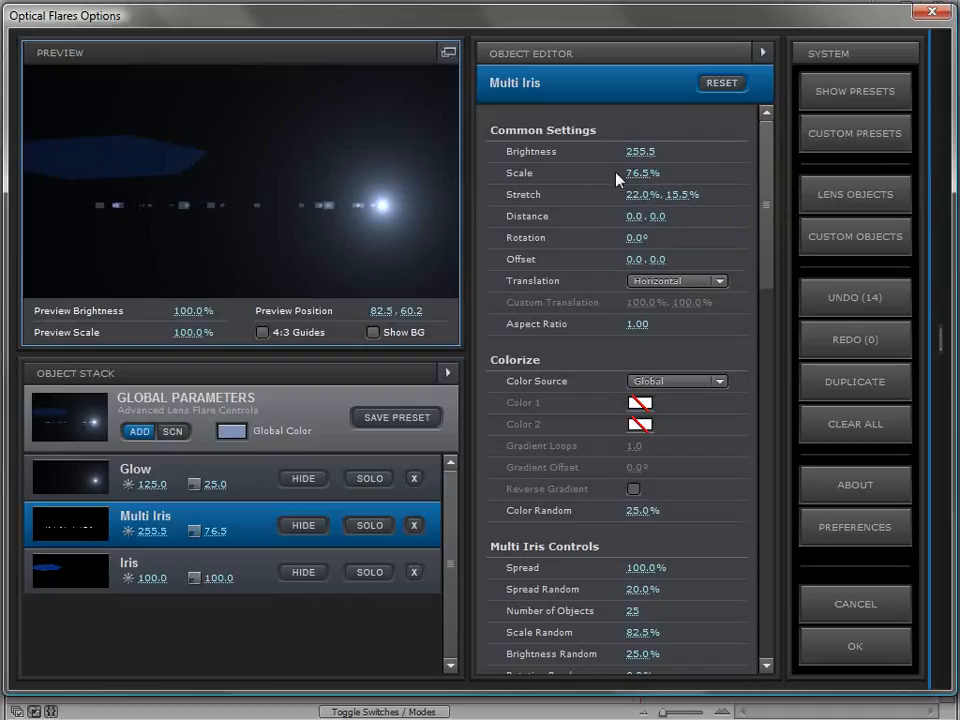
{"action": "left_click_drag", "start_coordinate": [379, 206], "coordinate": [361, 236]}
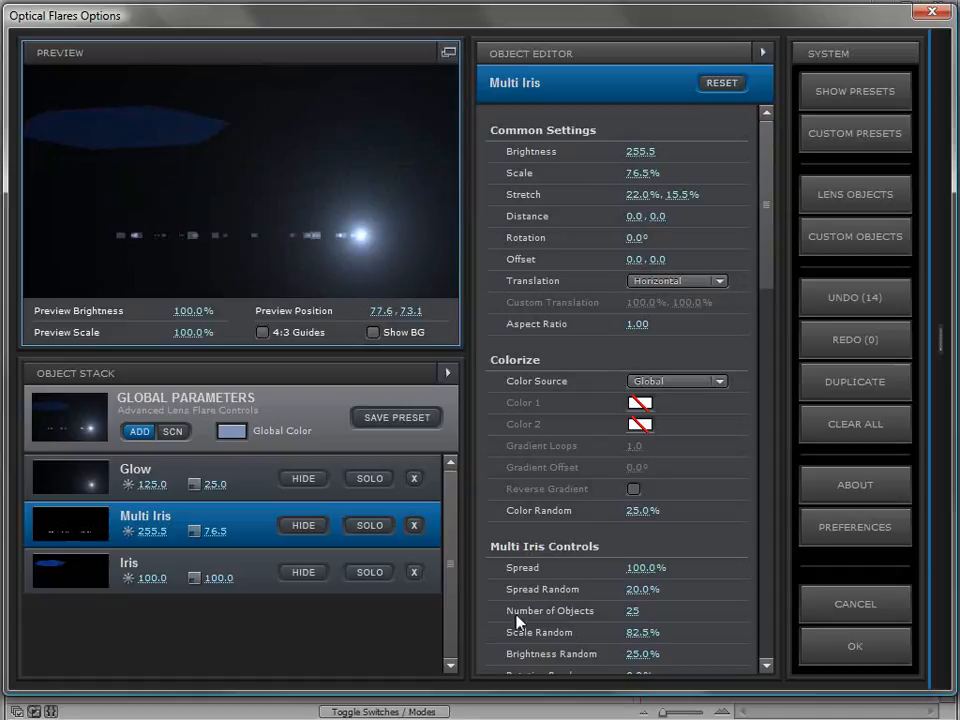
Reduce the Multi Iris to 10 objects and move the preview flare to check the spacing
{"action": "left_click", "coordinate": [637, 610]}
{"action": "type", "text": "10"}
{"action": "key", "text": "Return"}
{"action": "left_click_drag", "start_coordinate": [342, 217], "coordinate": [368, 213]}
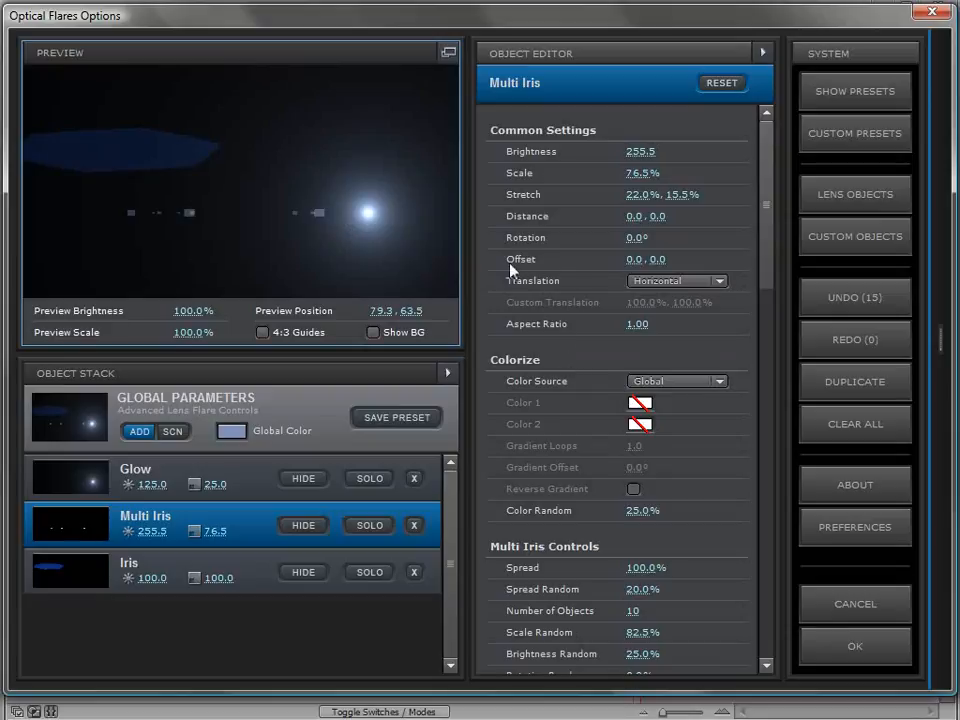
Set the Multi Iris vertical offset to 2.0, and duplicate it with a vertical offset of -2
{"action": "left_click_drag", "start_coordinate": [664, 260], "coordinate": [657, 265]}
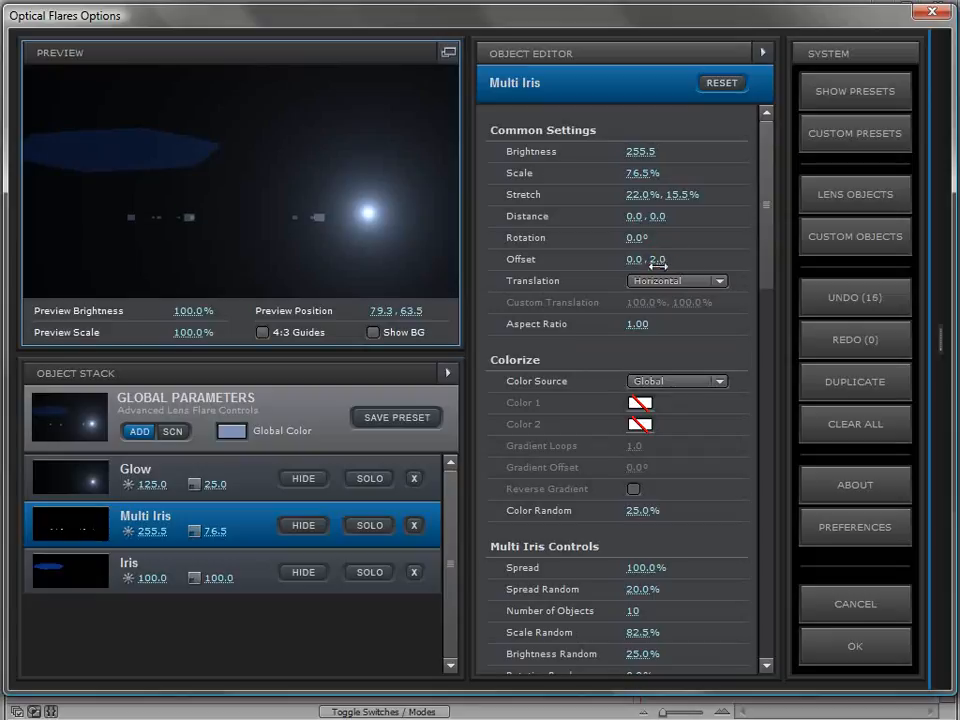
{"action": "left_click", "coordinate": [842, 382]}
{"action": "left_click_drag", "start_coordinate": [655, 264], "coordinate": [731, 259]}
{"action": "left_click", "coordinate": [665, 260]}
{"action": "type", "text": "-2"}
{"action": "key", "text": "Return"}
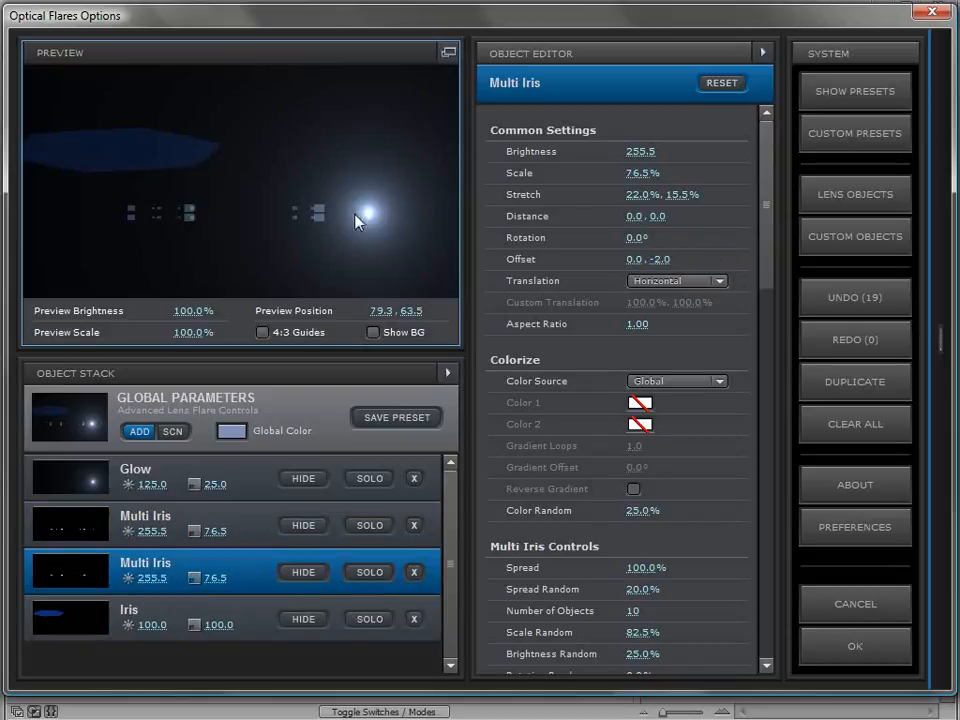
Vary the duplicate Multi Iris with a scale of about 62.5%, brightness of about 384.5 and 13 objects
{"action": "left_click_drag", "start_coordinate": [641, 175], "coordinate": [850, 139]}
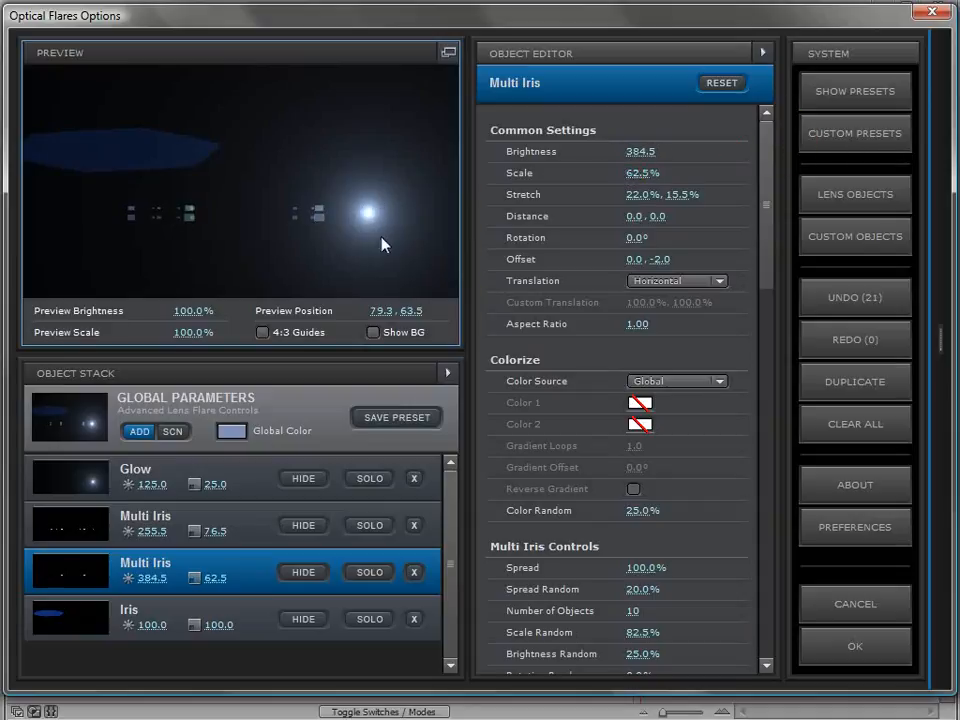
{"action": "left_click", "coordinate": [632, 611]}
{"action": "type", "text": "13"}
{"action": "key", "text": "Return"}
{"action": "left_click_drag", "start_coordinate": [341, 188], "coordinate": [103, 189]}
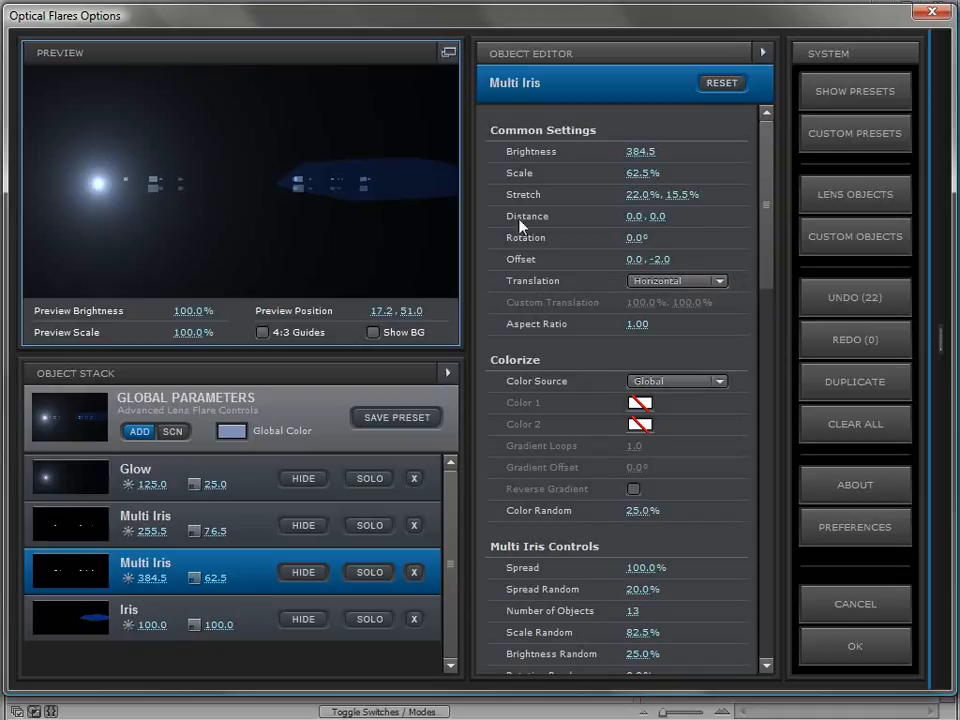
Add a Streak object and another Multi Iris object to the flare
{"action": "left_click", "coordinate": [886, 246]}
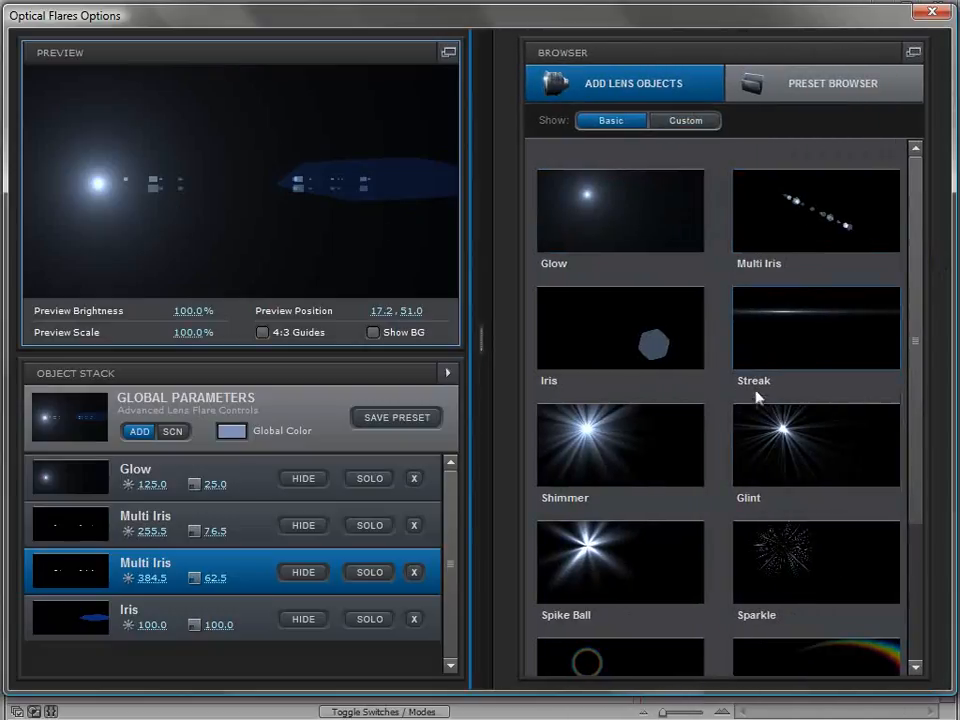
{"action": "left_click", "coordinate": [793, 336]}
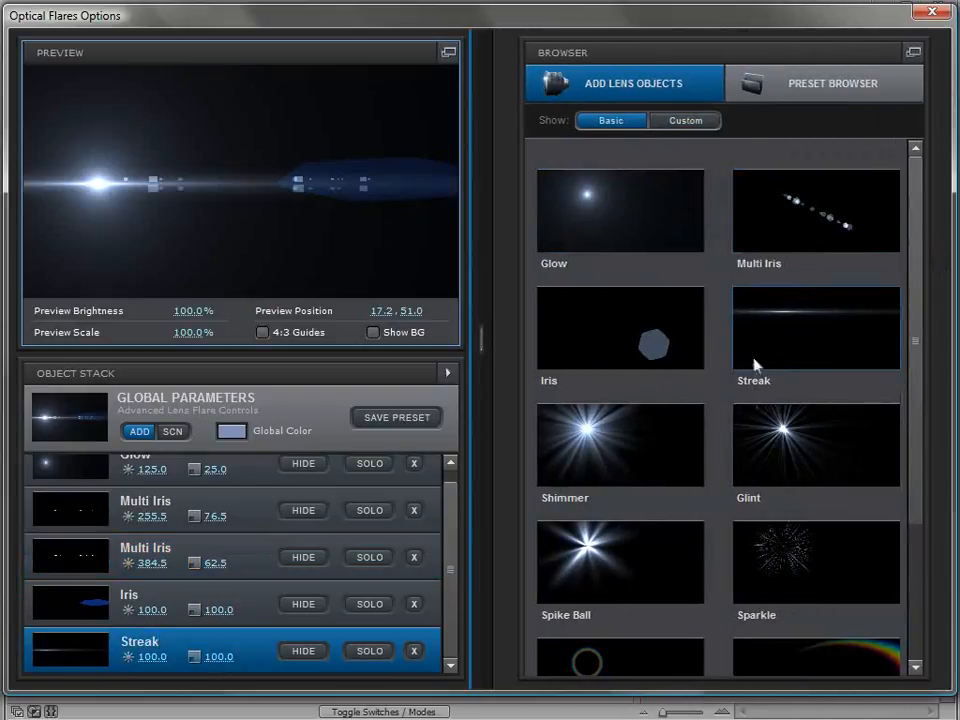
{"action": "left_click", "coordinate": [784, 185]}
Turn on the background display in the preview and move the flare around the frame to examine it
{"action": "left_click_drag", "start_coordinate": [110, 180], "coordinate": [392, 229]}
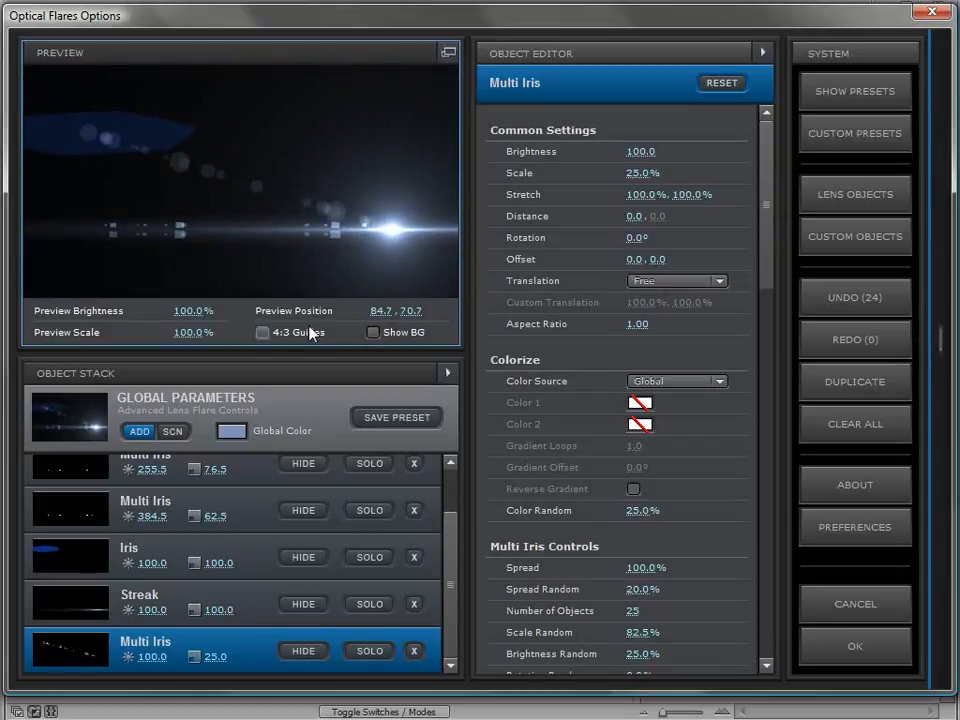
{"action": "left_click", "coordinate": [373, 332]}
{"action": "left_click_drag", "start_coordinate": [243, 220], "coordinate": [170, 170]}
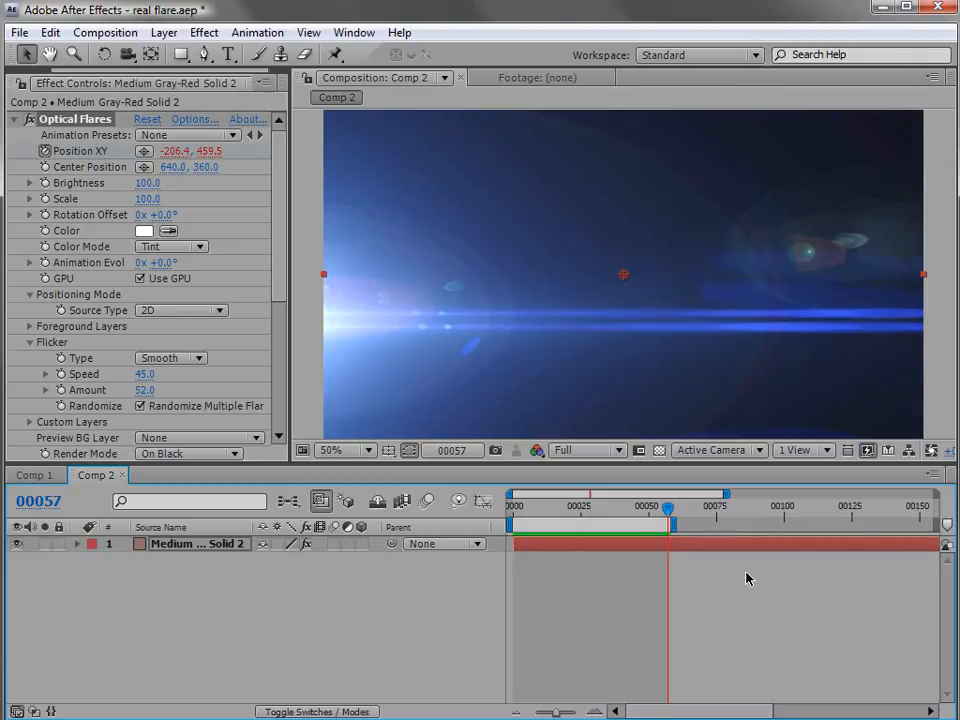
Play back the Comp 2 flare animation, and open its Optical Flares options to examine the flare across the preview
{"action": "key", "text": "KP_0"}
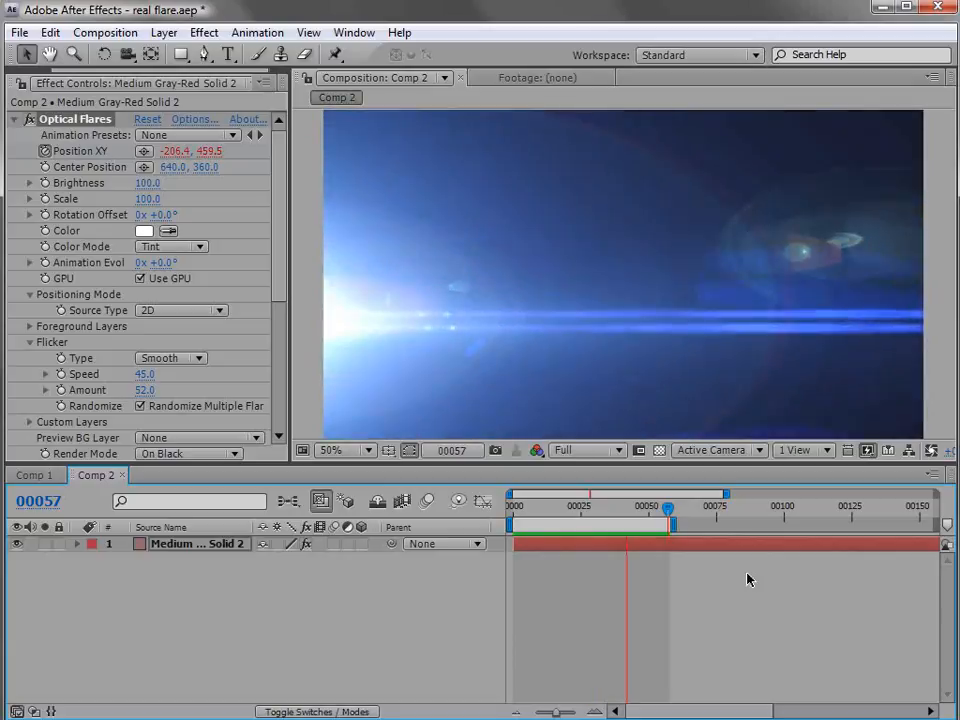
{"action": "left_click", "coordinate": [193, 119]}
{"action": "left_click_drag", "start_coordinate": [73, 117], "coordinate": [71, 193]}
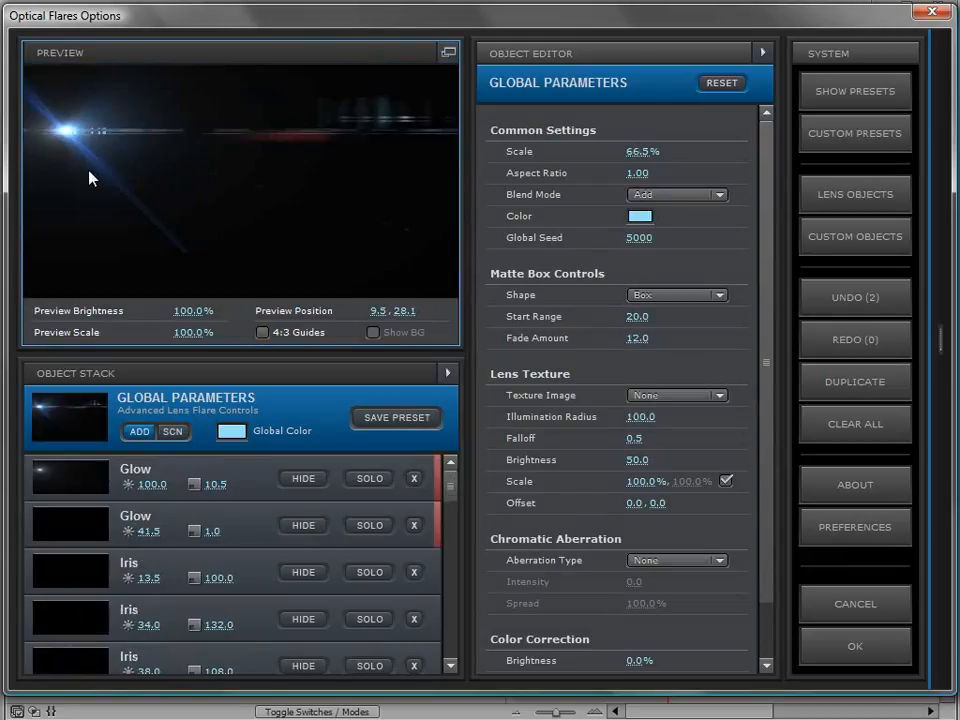
{"action": "left_click_drag", "start_coordinate": [79, 139], "coordinate": [120, 204]}
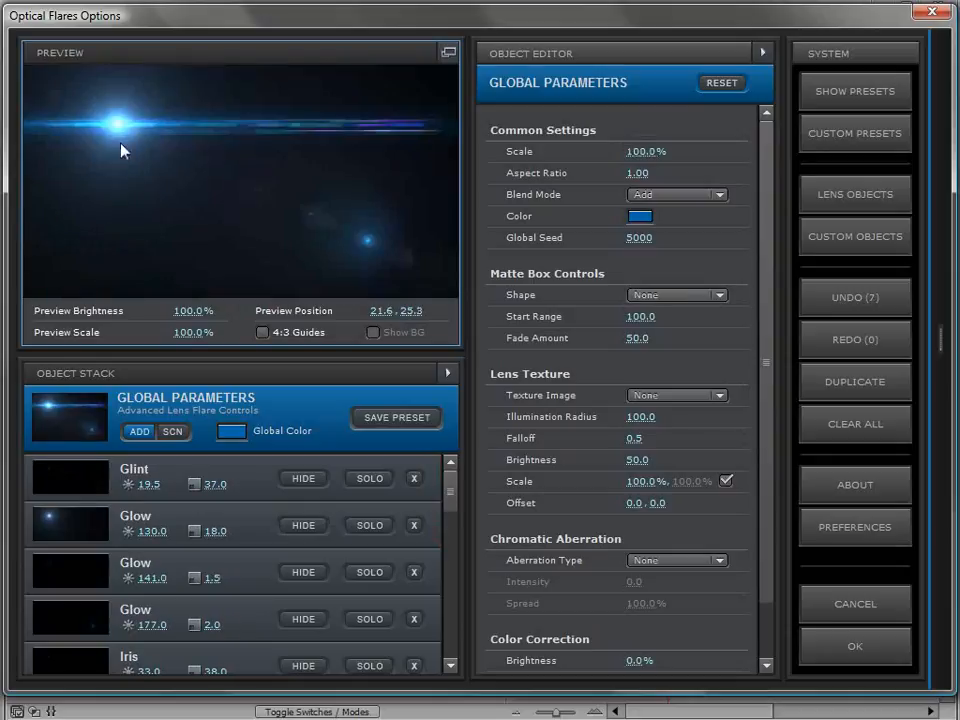
{"action": "left_click_drag", "start_coordinate": [122, 150], "coordinate": [500, 258]}
{"action": "left_click_drag", "start_coordinate": [431, 241], "coordinate": [436, 194]}
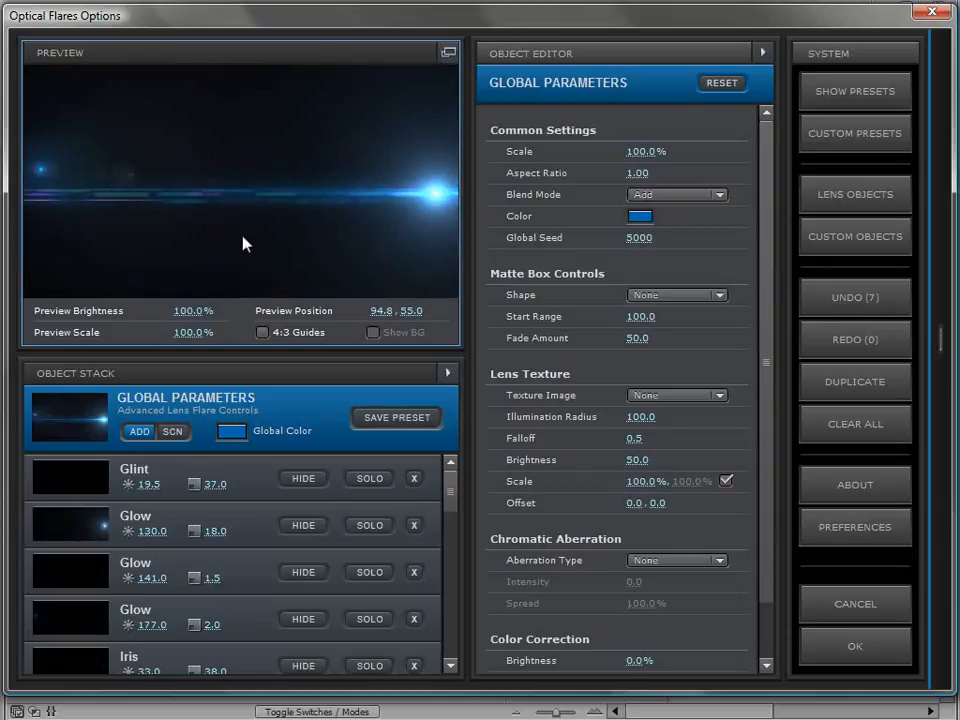